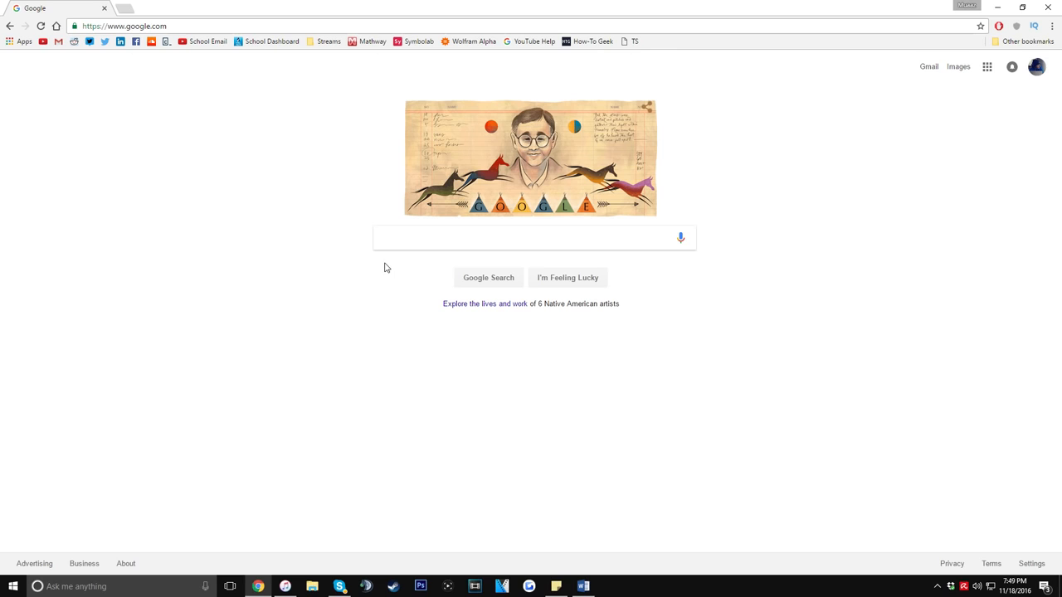
Search Google for OBS and open the Open Broadcaster Software home page.
type("OBS")
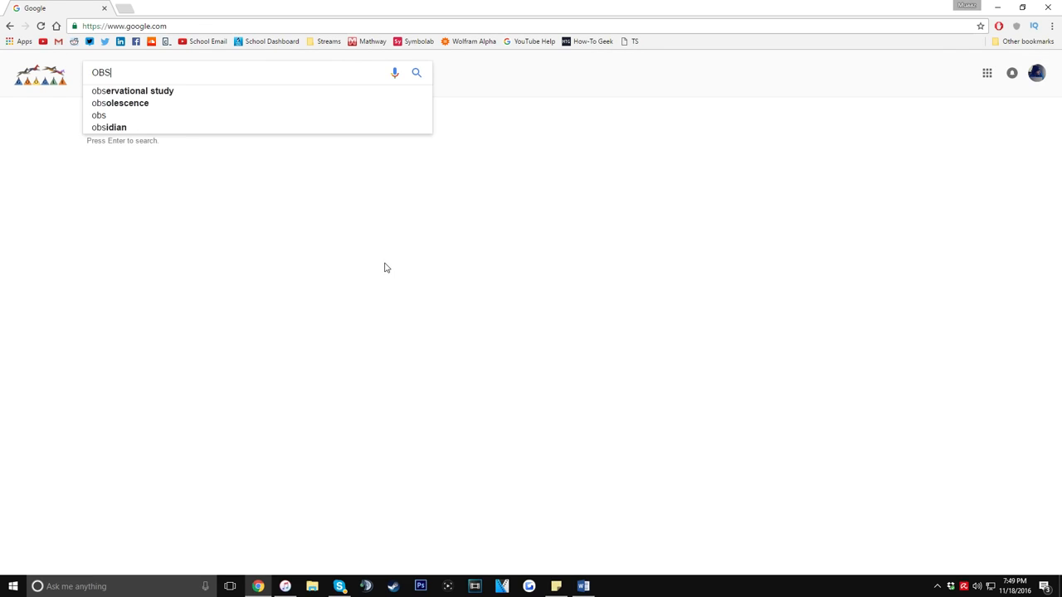
key("Return")
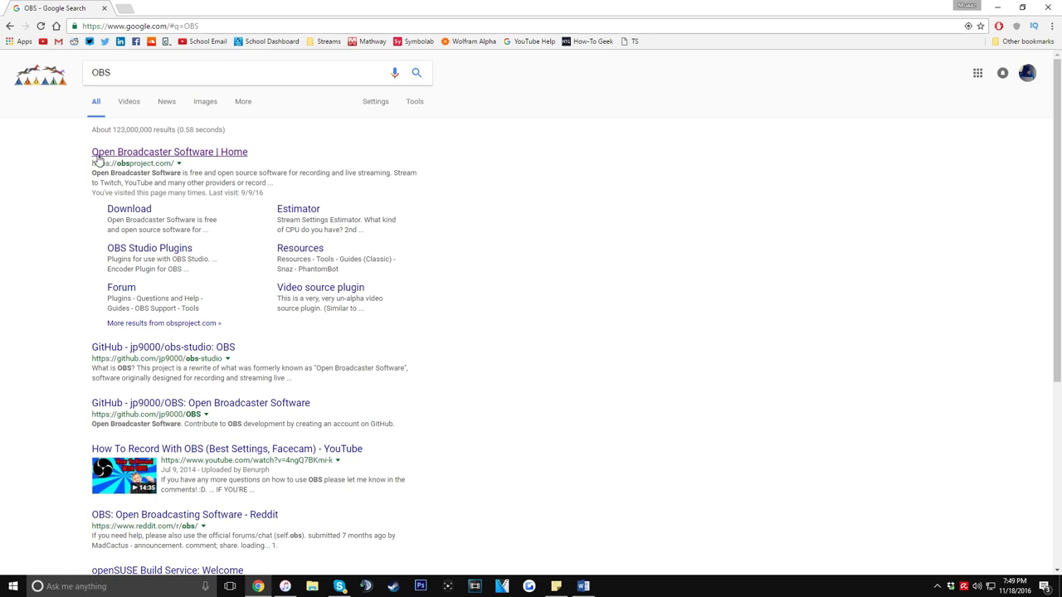
left_click(146, 155)
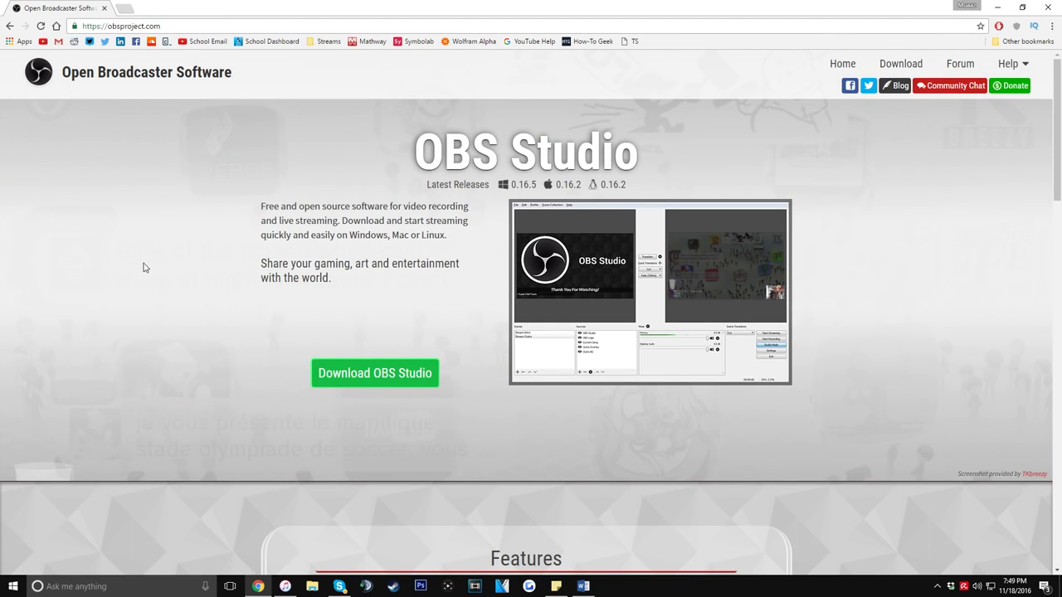
Download the Windows 7+ version of OBS Studio and save OBS-Studio-0.16.5-Full-Installer.exe to the Desktop.
scroll(143, 267, "down", 2)
scroll(149, 304, "up", 2)
scroll(148, 254, "down", 3)
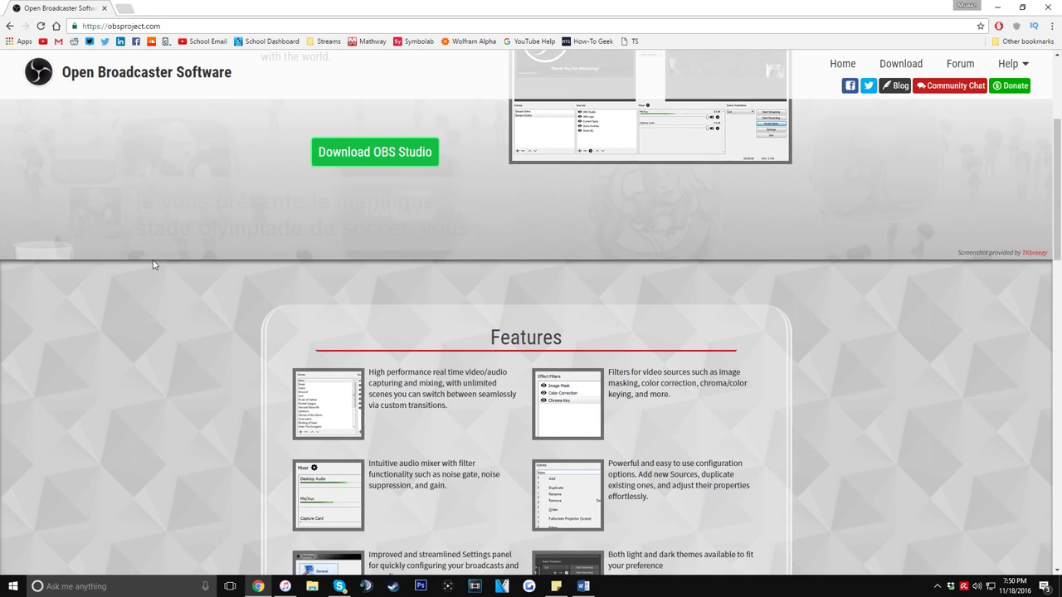
scroll(132, 256, "up", 3)
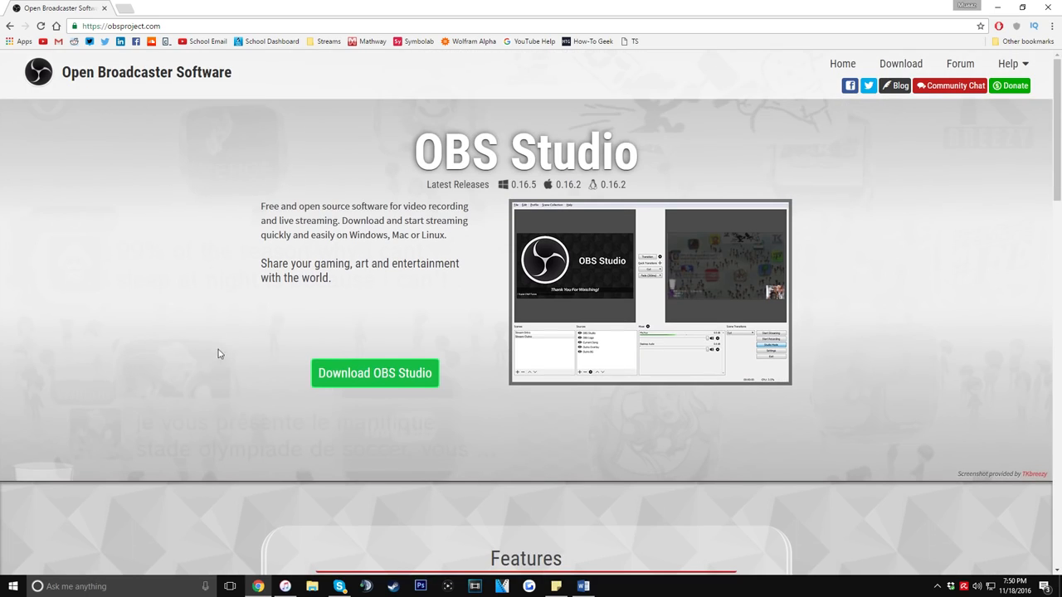
left_click(374, 372)
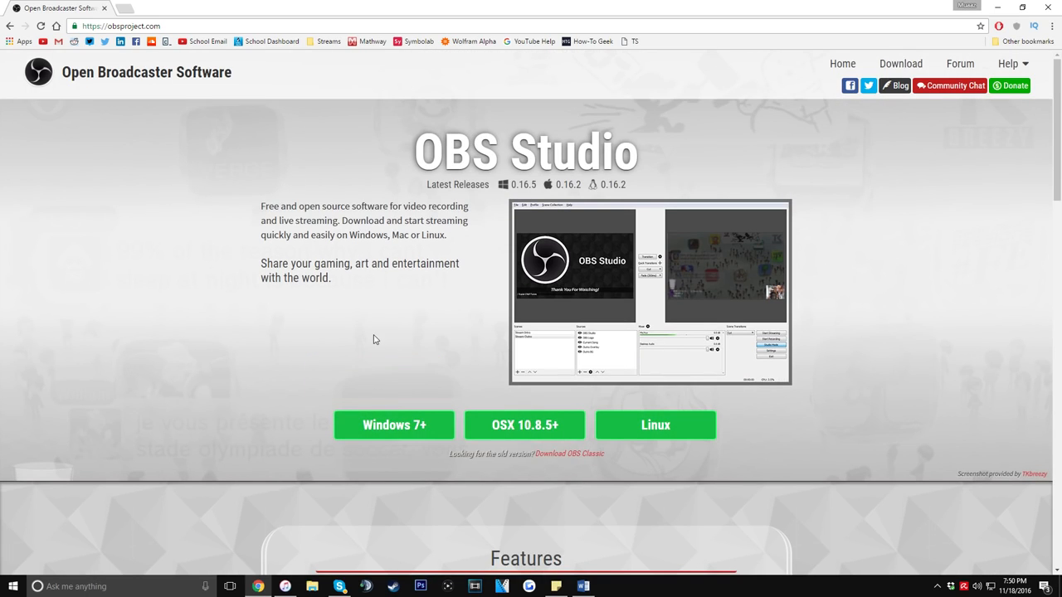
scroll(340, 339, "down", 1)
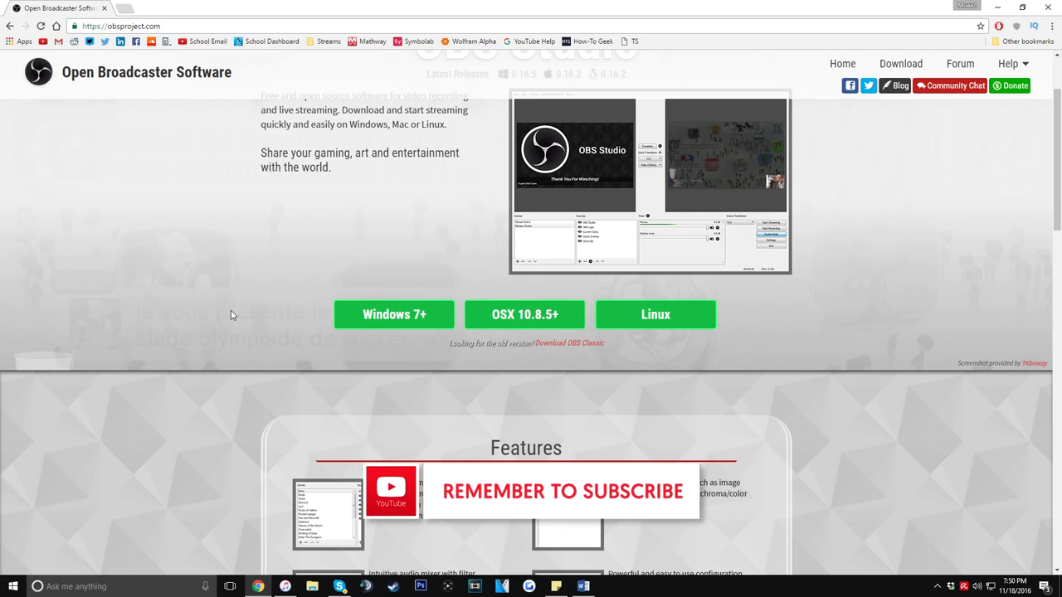
left_click(398, 315)
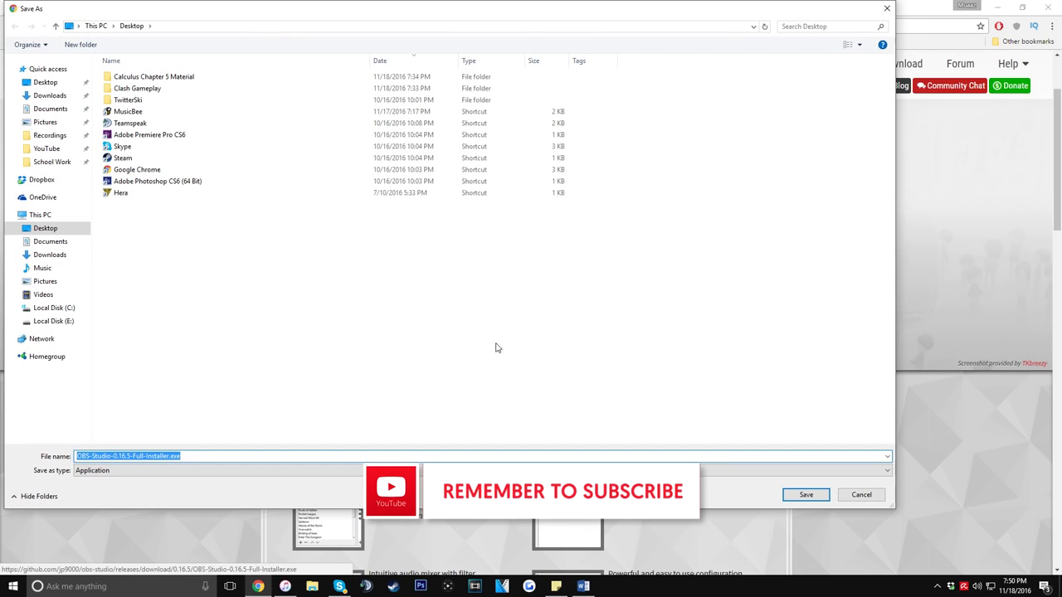
left_click_drag(246, 11, 293, 39)
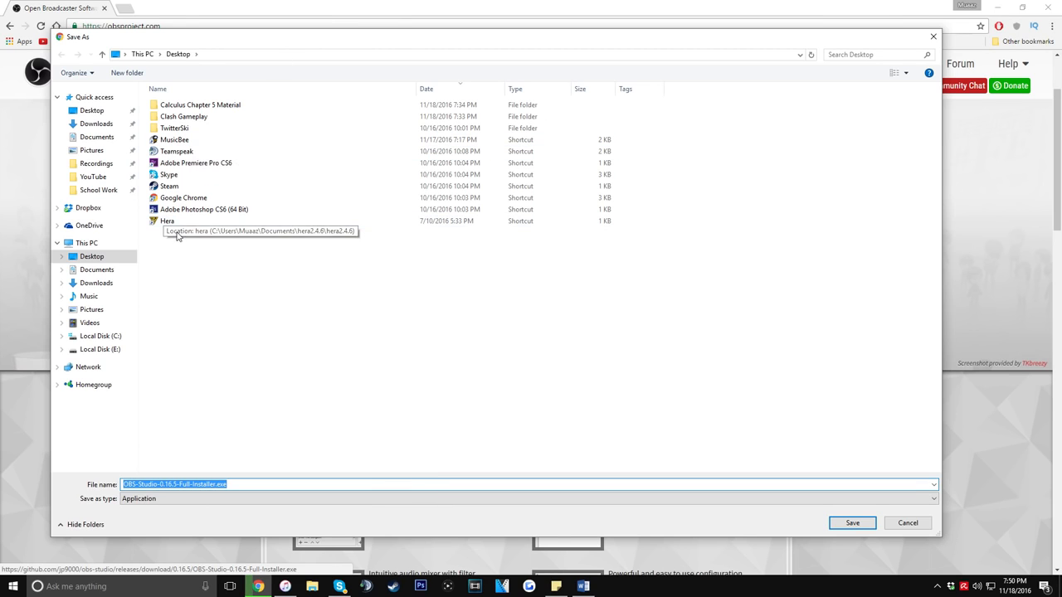
left_click(852, 522)
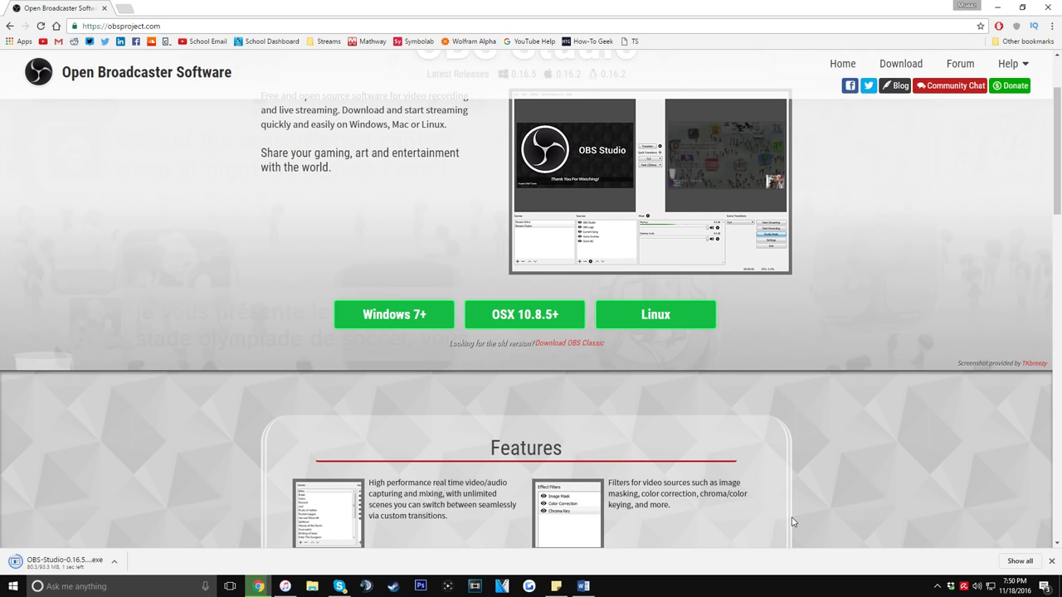
Close the browser and run the OBS Studio installer from the desktop, allowing it to make changes to the device.
scroll(793, 522, "up", 2)
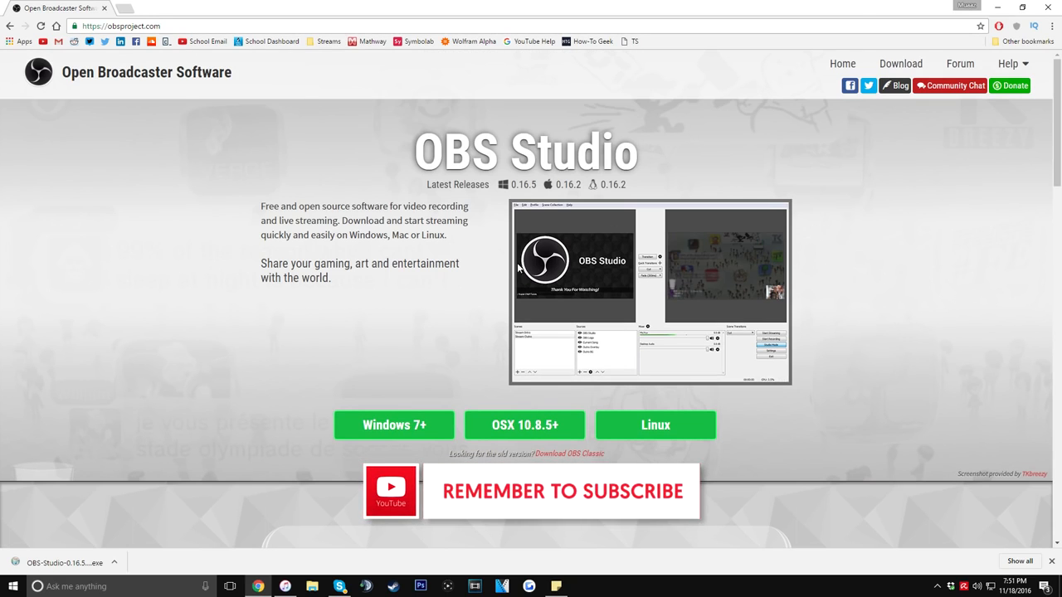
left_click(1056, 12)
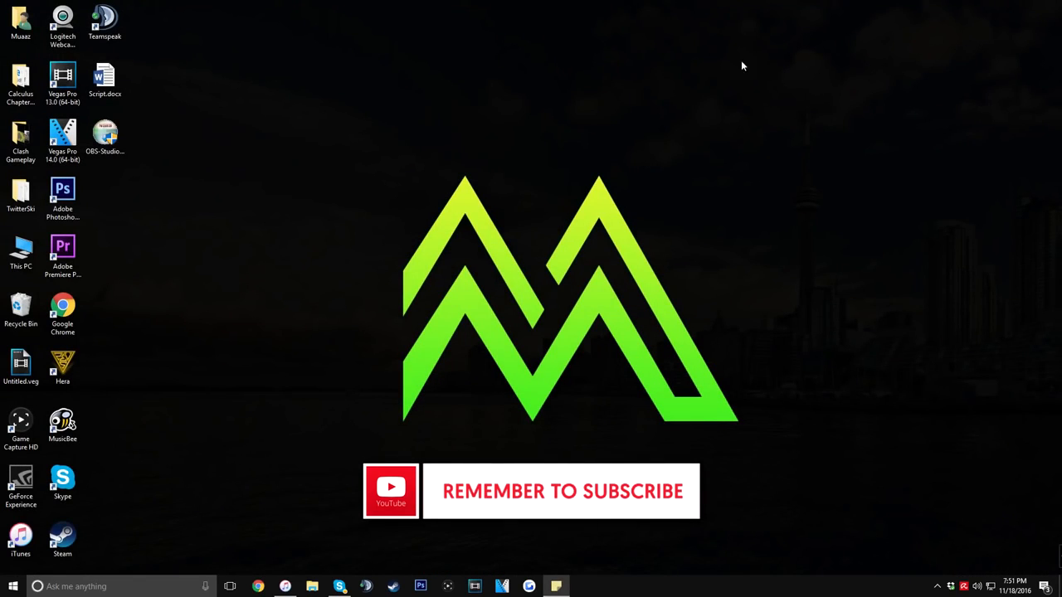
left_click(109, 133)
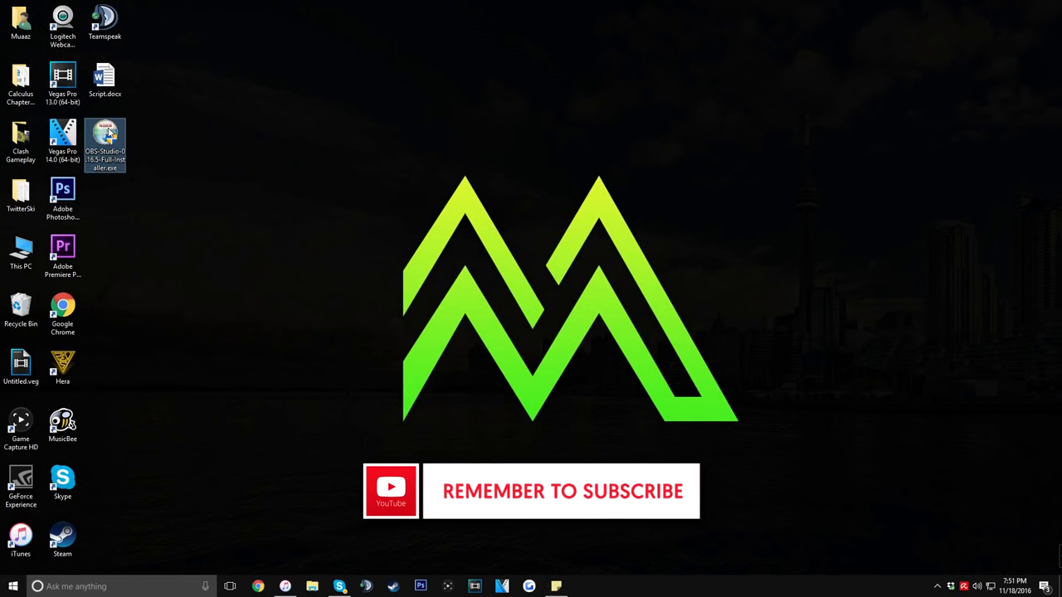
double_click(109, 132)
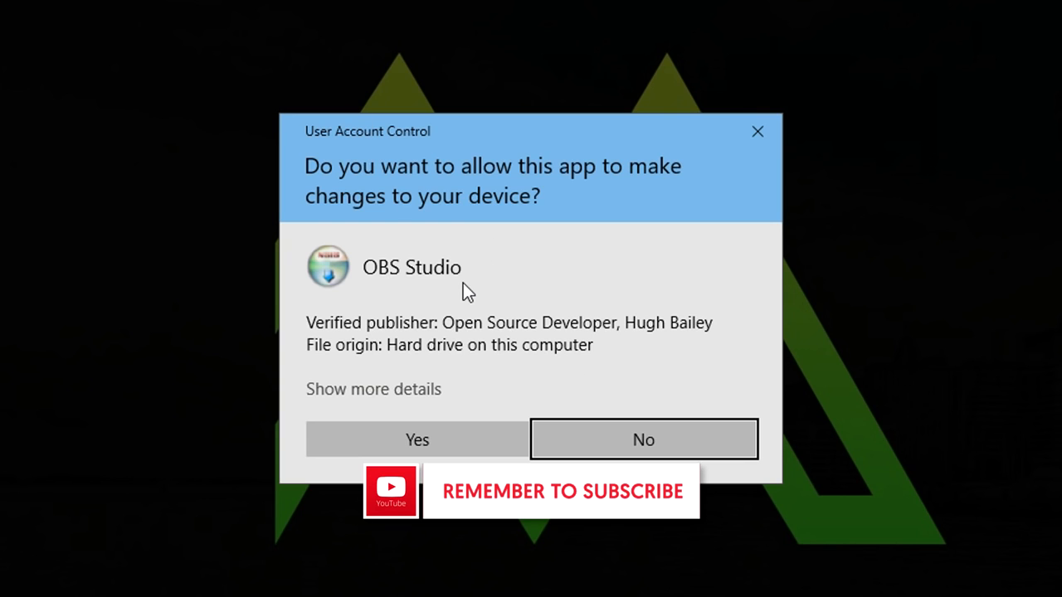
left_click(423, 429)
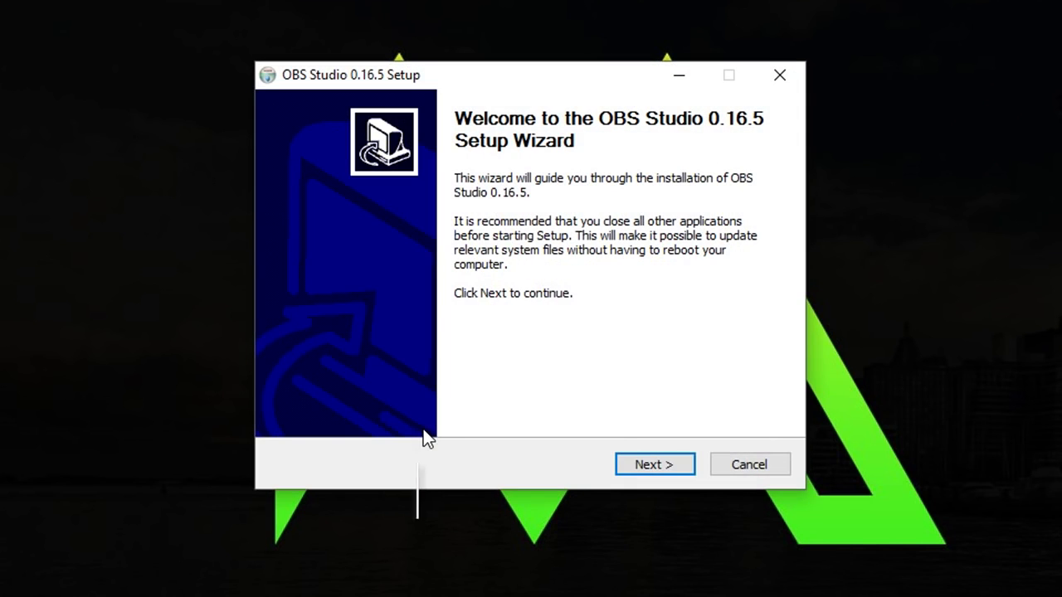
Install OBS Studio 0.16.5 with the default folder and components, then launch it and accept the license agreement.
left_click(647, 464)
left_click(634, 464)
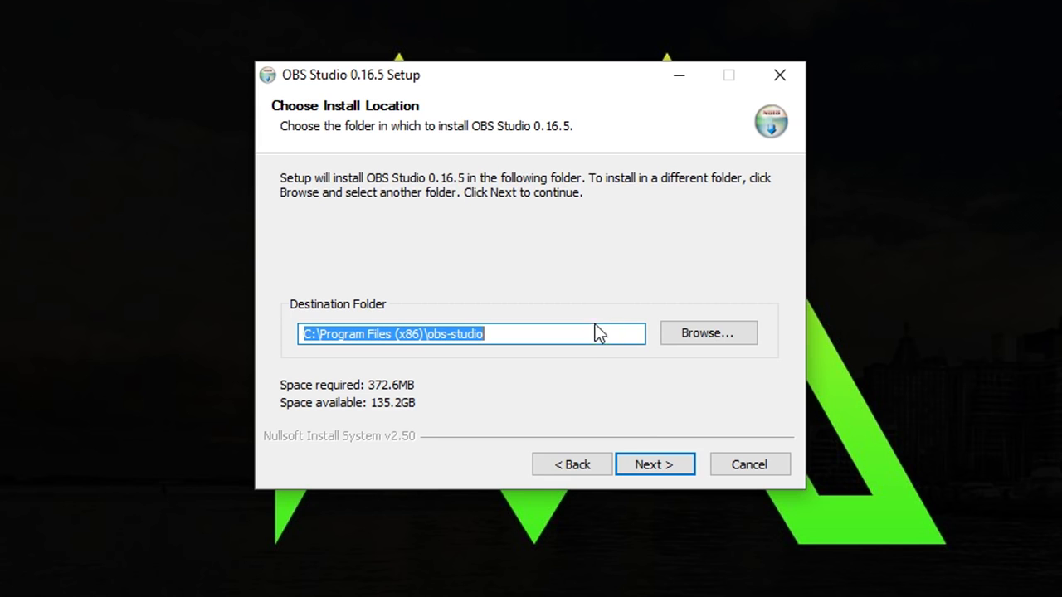
left_click(668, 465)
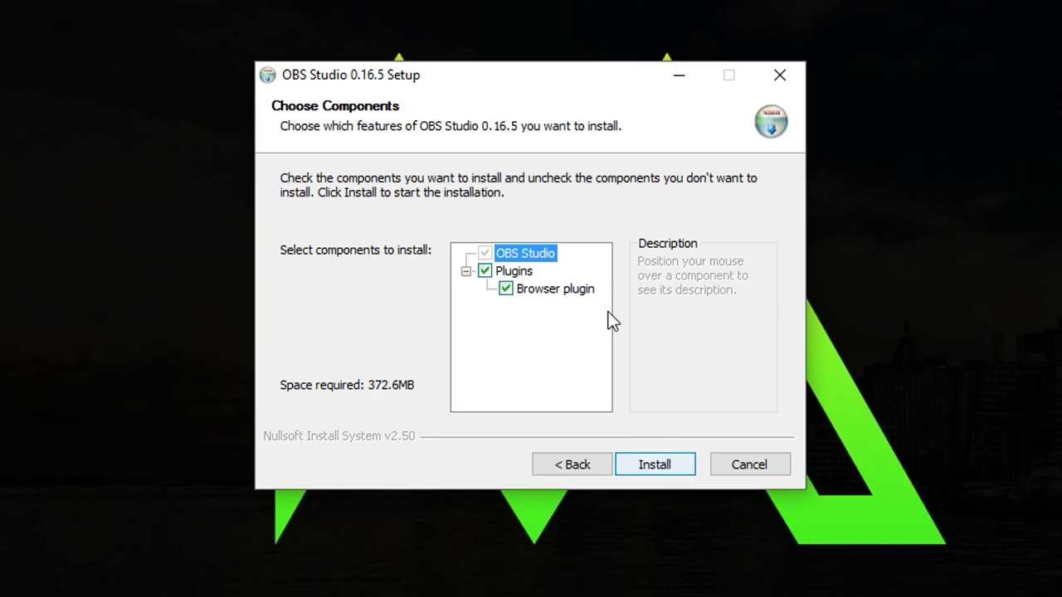
left_click(668, 469)
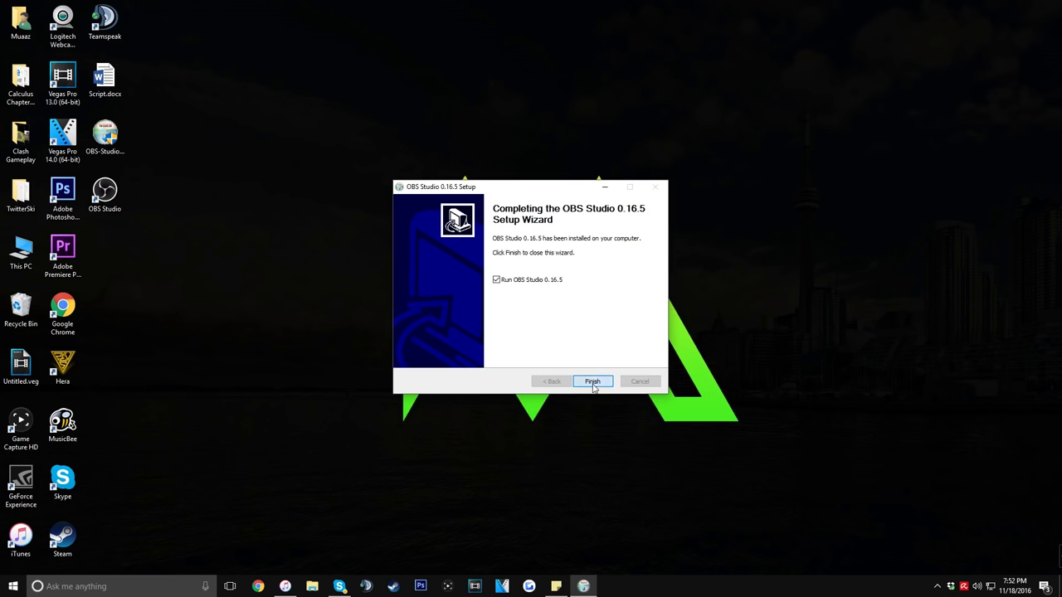
left_click(654, 465)
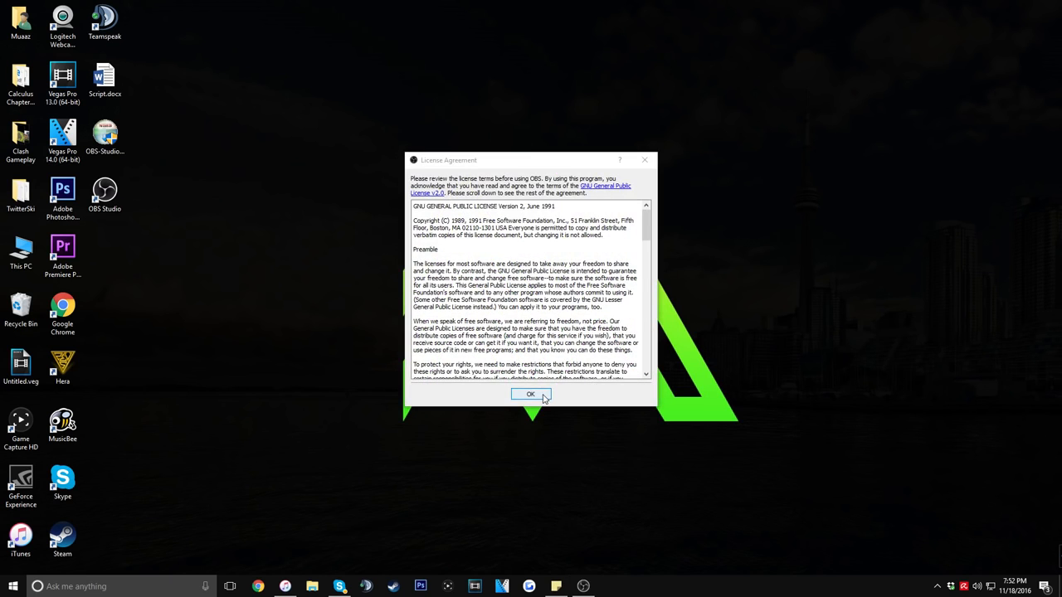
left_click(531, 394)
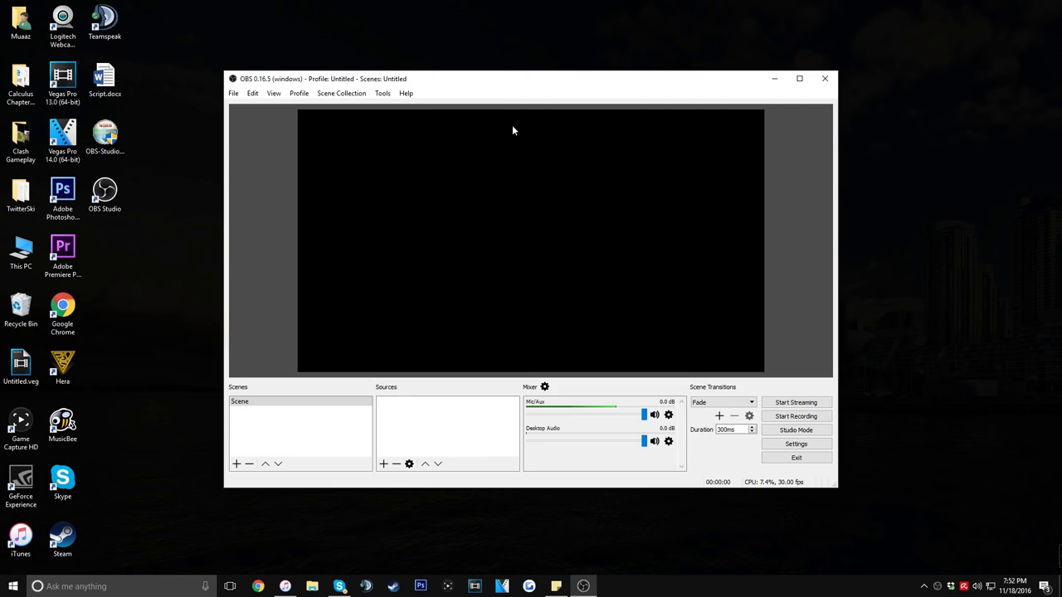
Move the OBS installer from the desktop to the Recycle Bin and place the OBS Studio shortcut in its spot.
left_click_drag(490, 86, 541, 96)
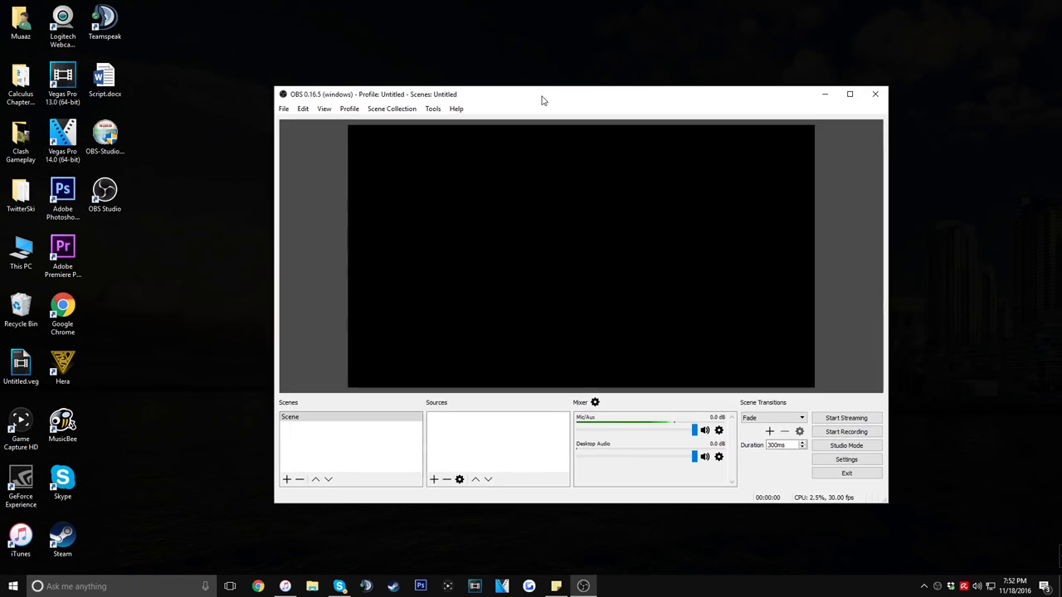
left_click_drag(459, 79, 507, 86)
left_click(110, 137)
left_click_drag(110, 138, 22, 307)
left_click_drag(103, 191, 126, 163)
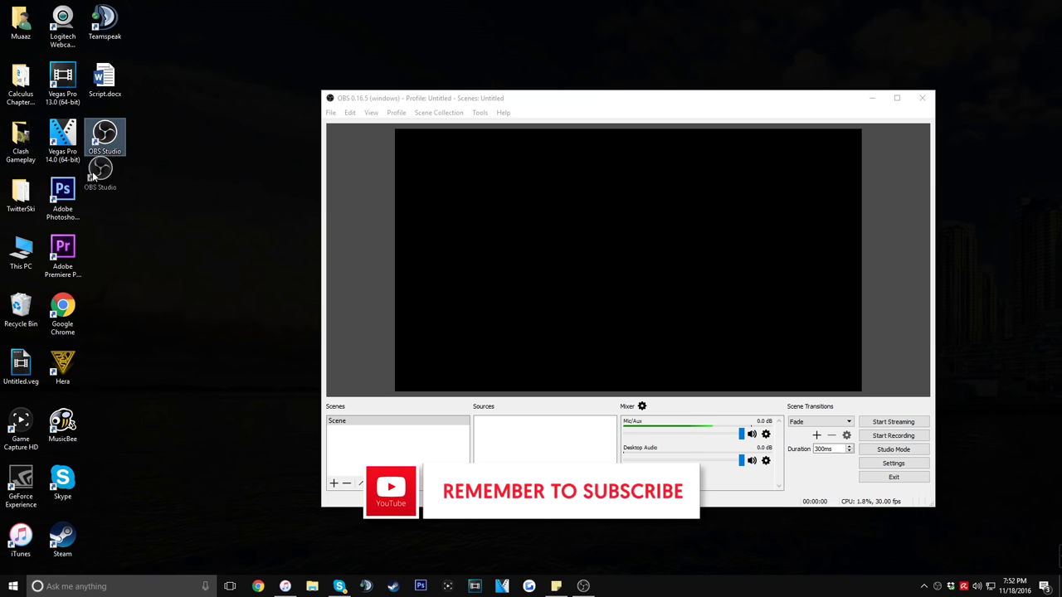
Search Windows for obs to find the installed OBS Studio versions, and return to the OBS window.
left_click(137, 589)
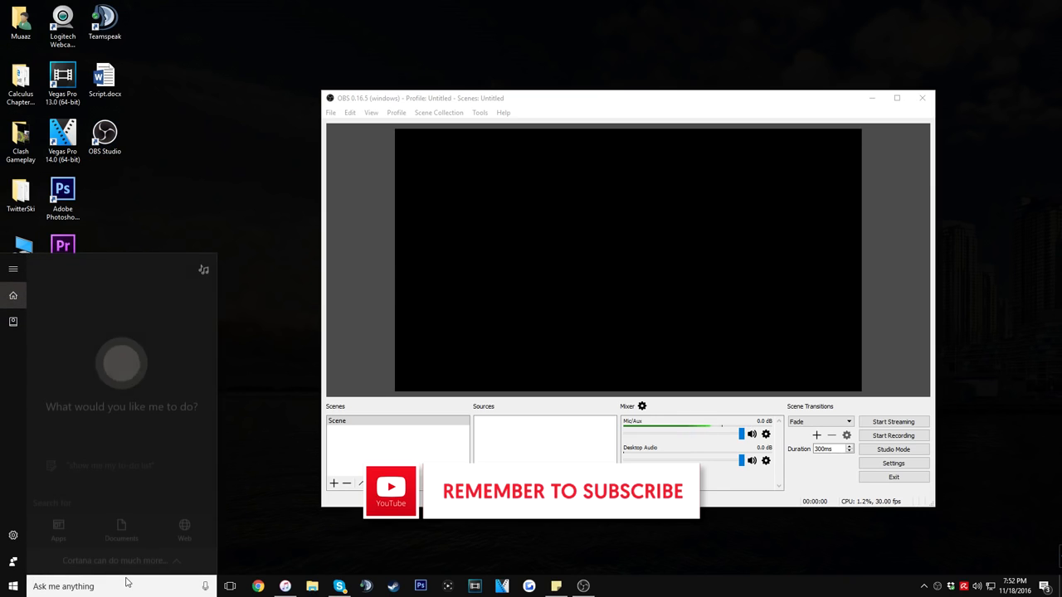
type("obs")
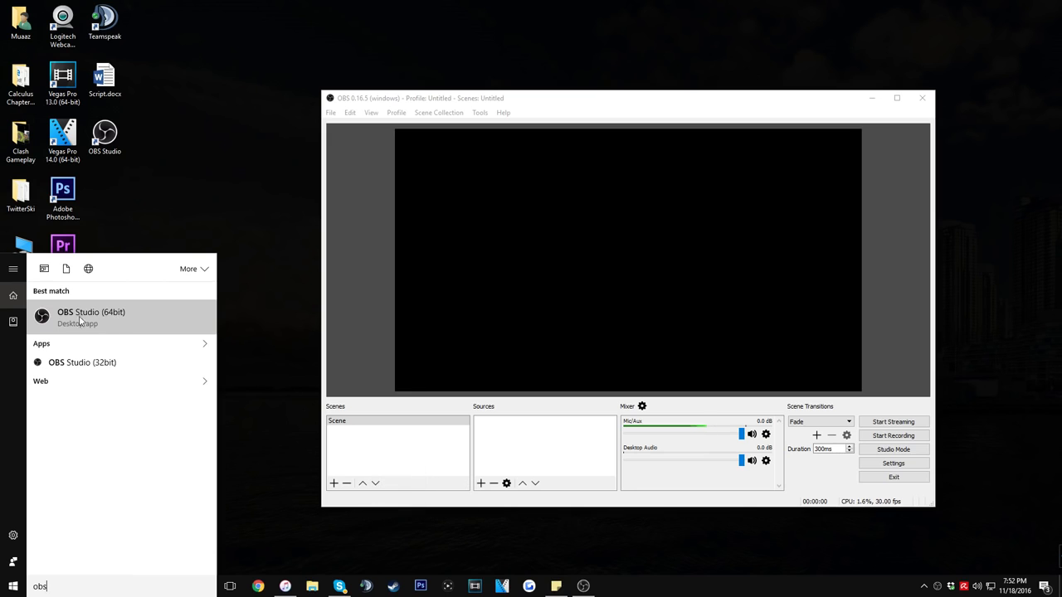
key("Escape")
left_click_drag(460, 98, 336, 98)
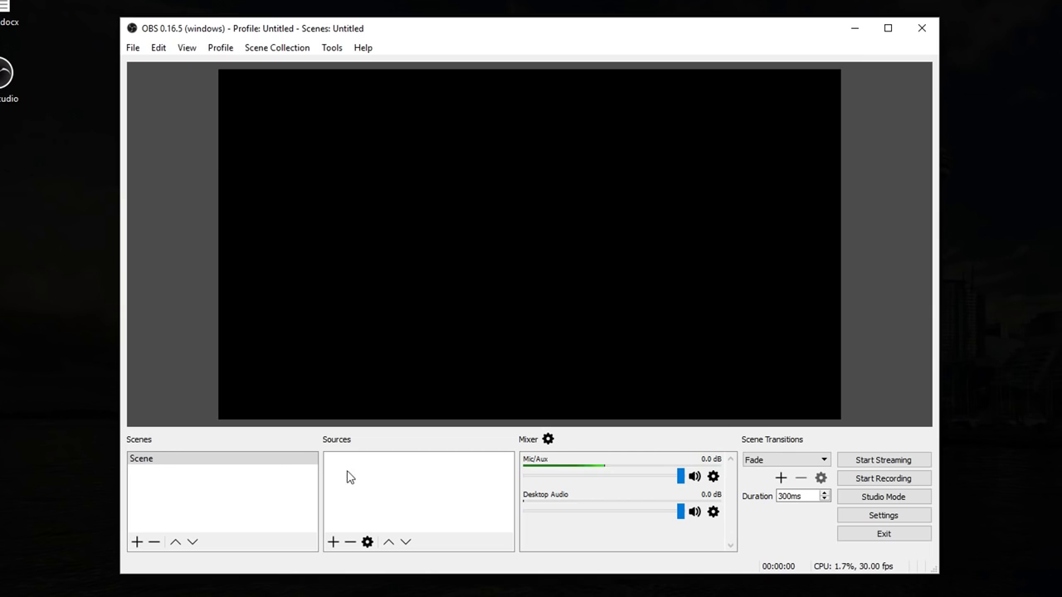
Add a scene named Scene 1 and remove it again from the scene list.
left_click(149, 493)
left_click(137, 542)
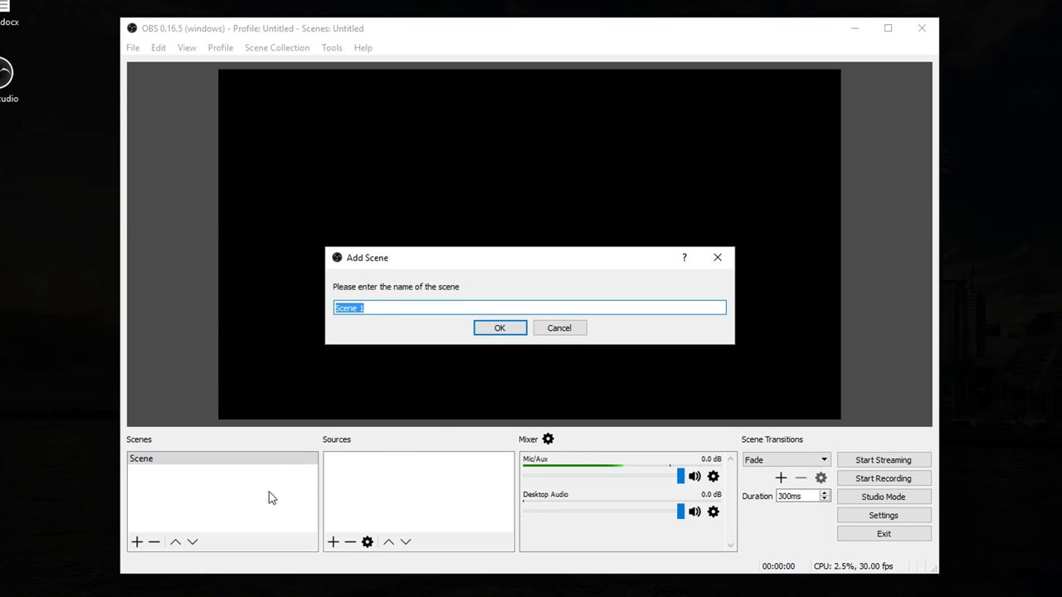
left_click(500, 329)
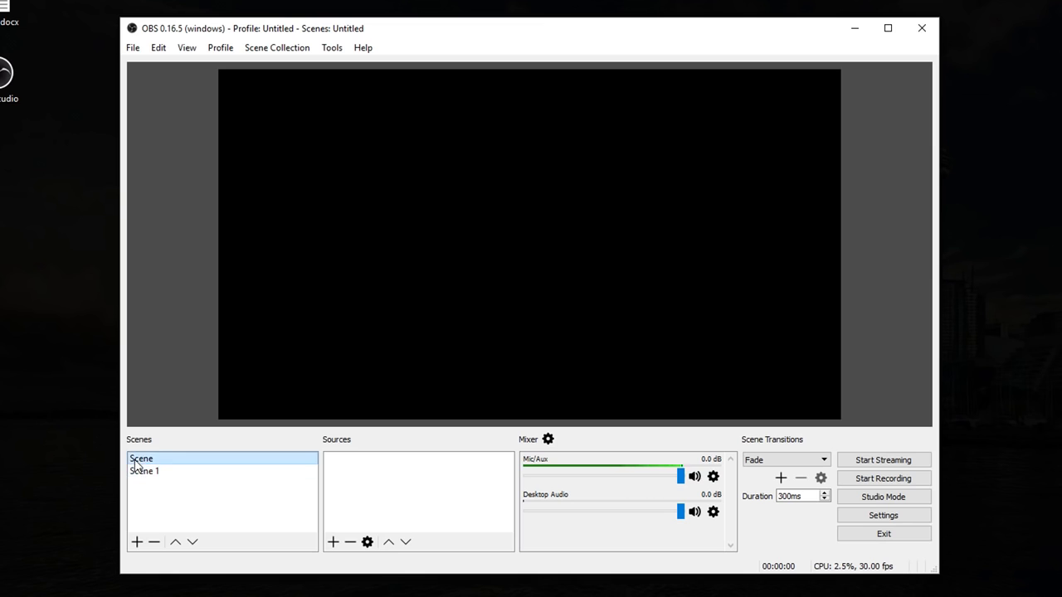
left_click(154, 542)
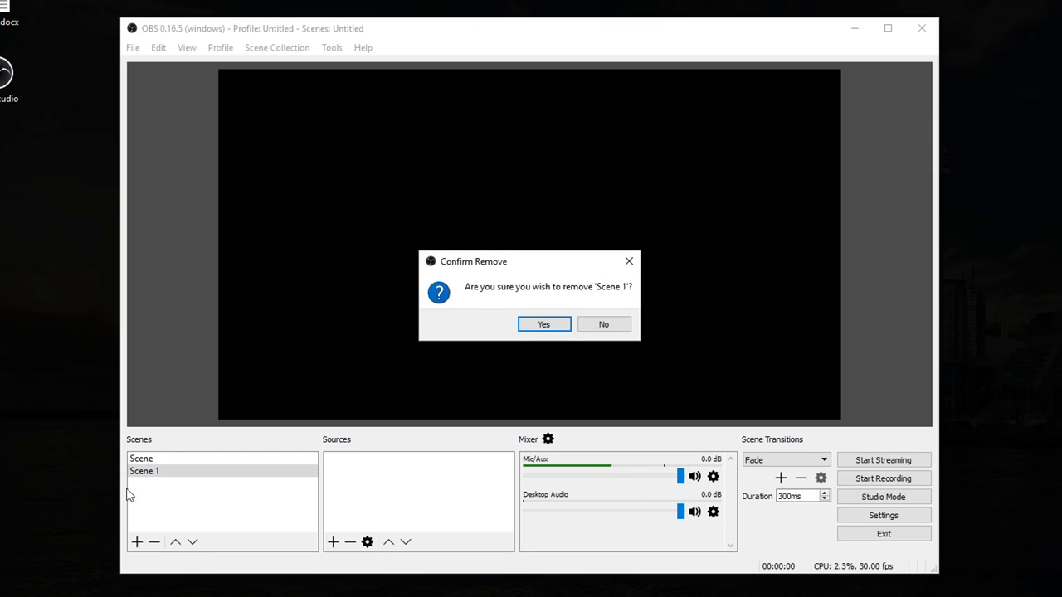
left_click(542, 324)
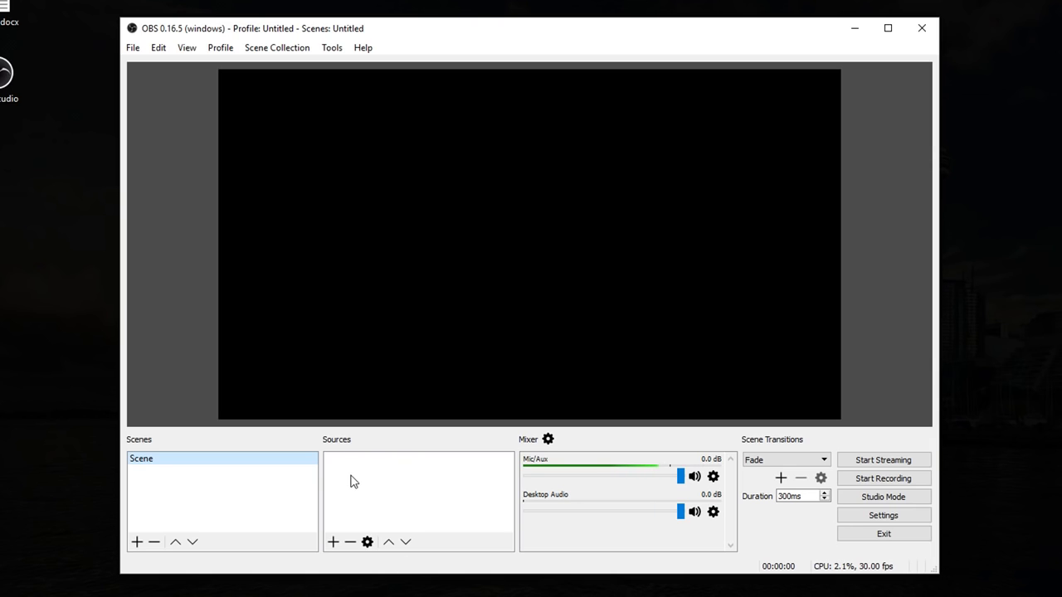
Add a new Display Capture source named Monitor to the scene.
right_click(395, 469)
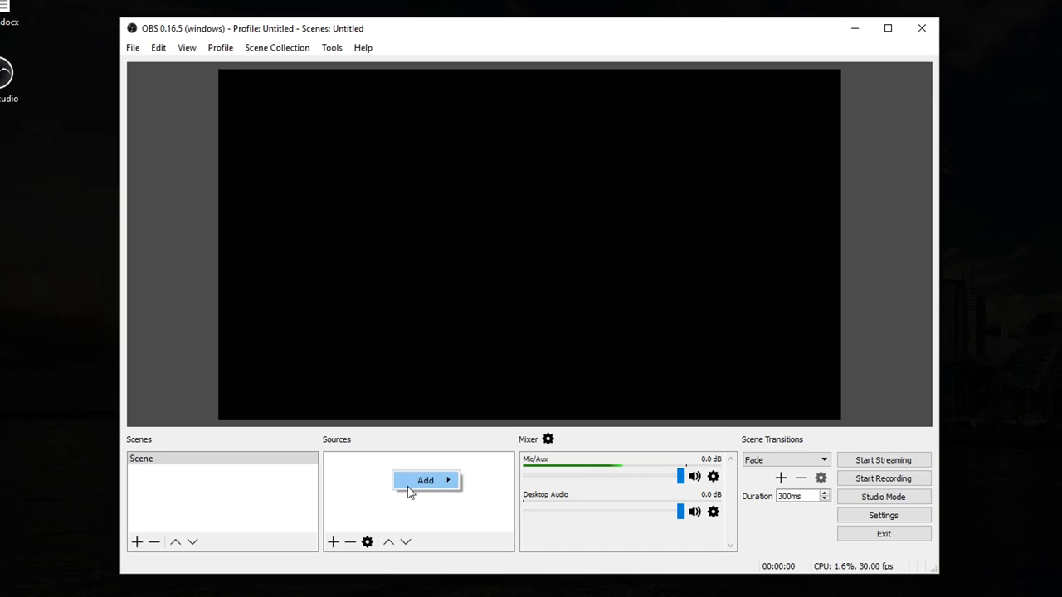
mouse_move(414, 491)
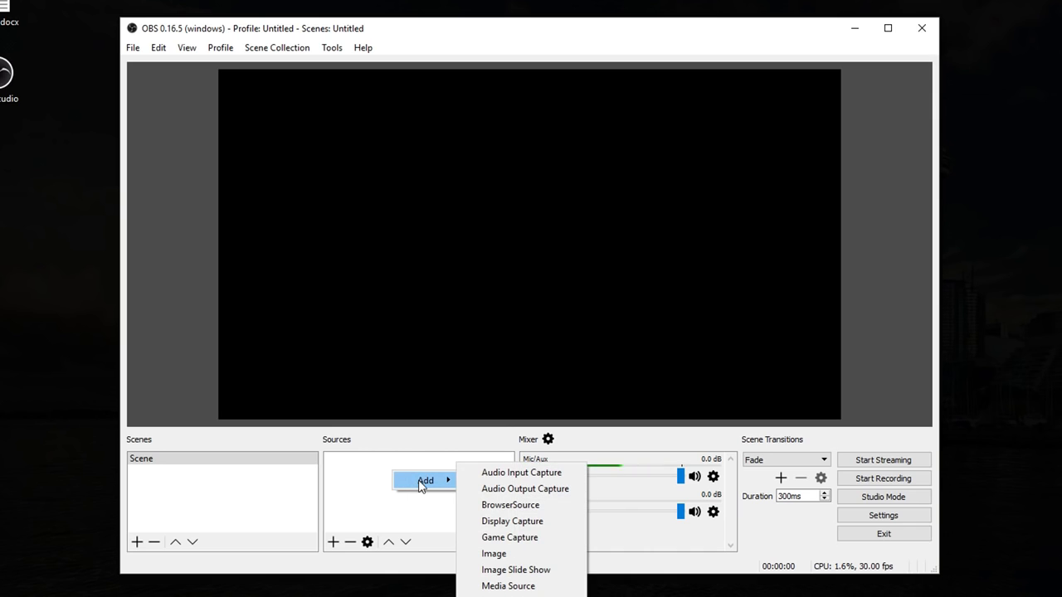
left_click(526, 524)
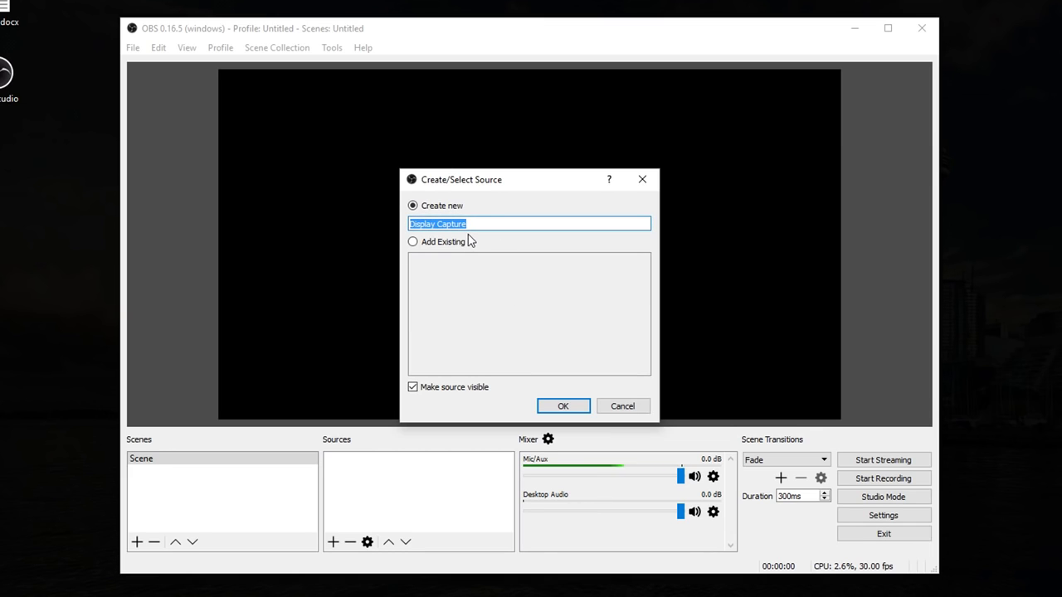
type("Monitor")
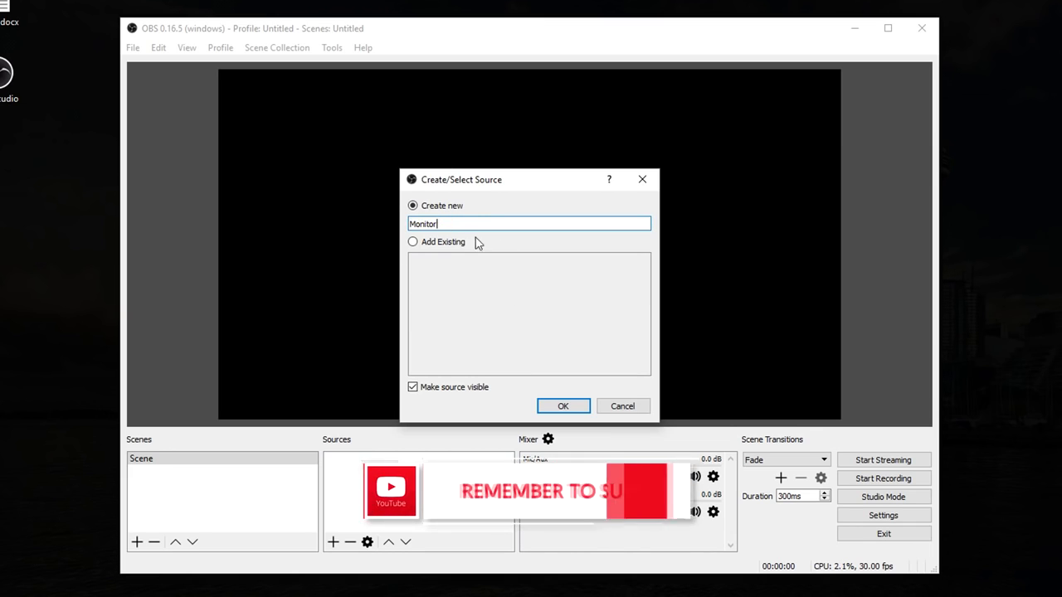
left_click(564, 406)
Set the Monitor source to capture Display 0: 1920x1080 @ 0,0 with the cursor captured, and confirm its properties.
left_click_drag(497, 91, 407, 43)
left_click(354, 349)
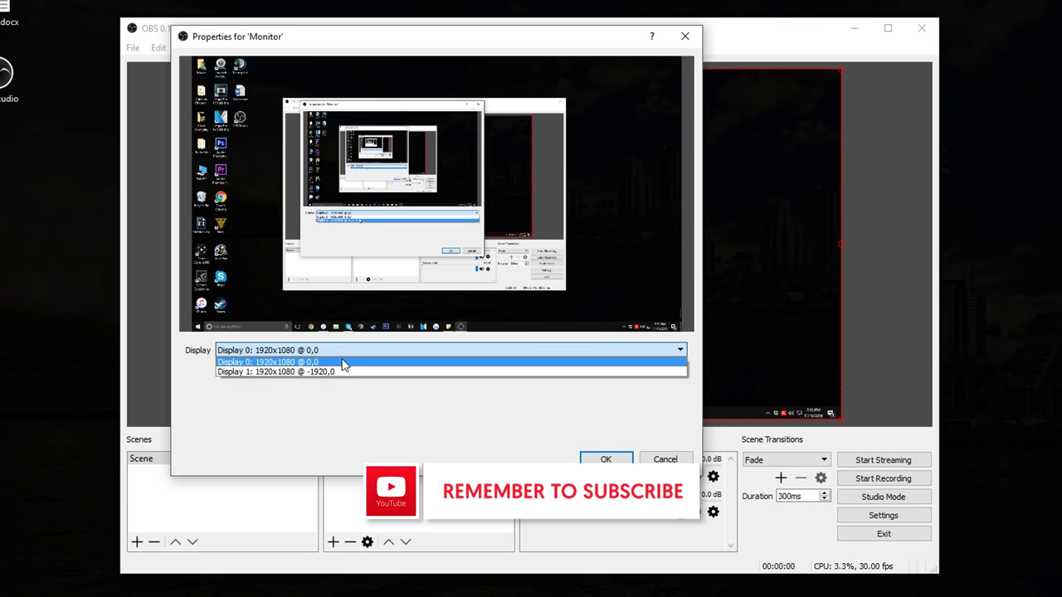
left_click(344, 363)
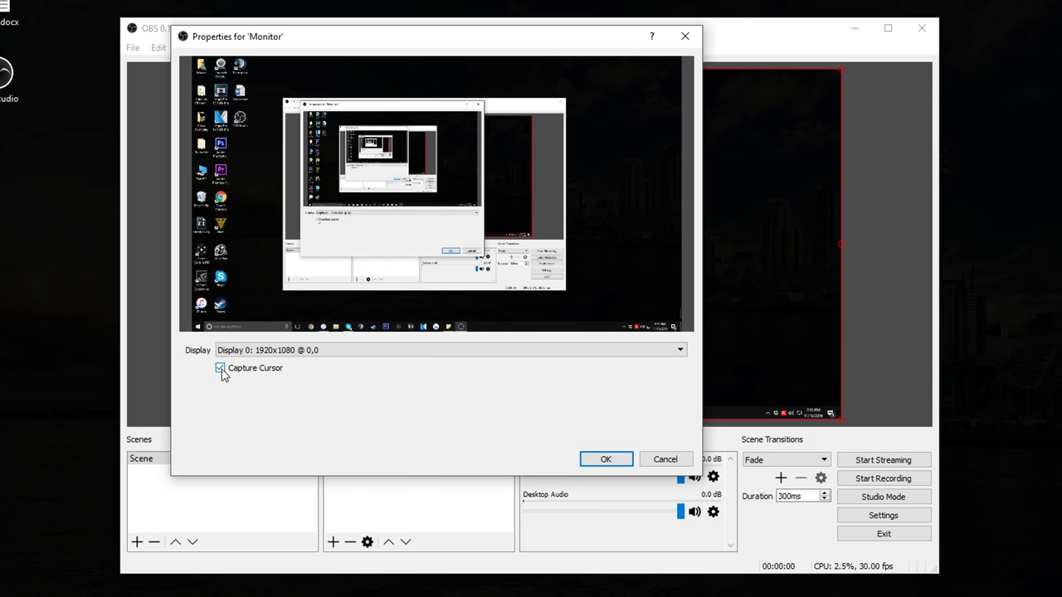
left_click(606, 459)
Maximize the OBS window to view the capture in the preview, and restore the window to its smaller size.
left_click_drag(550, 94, 581, 0)
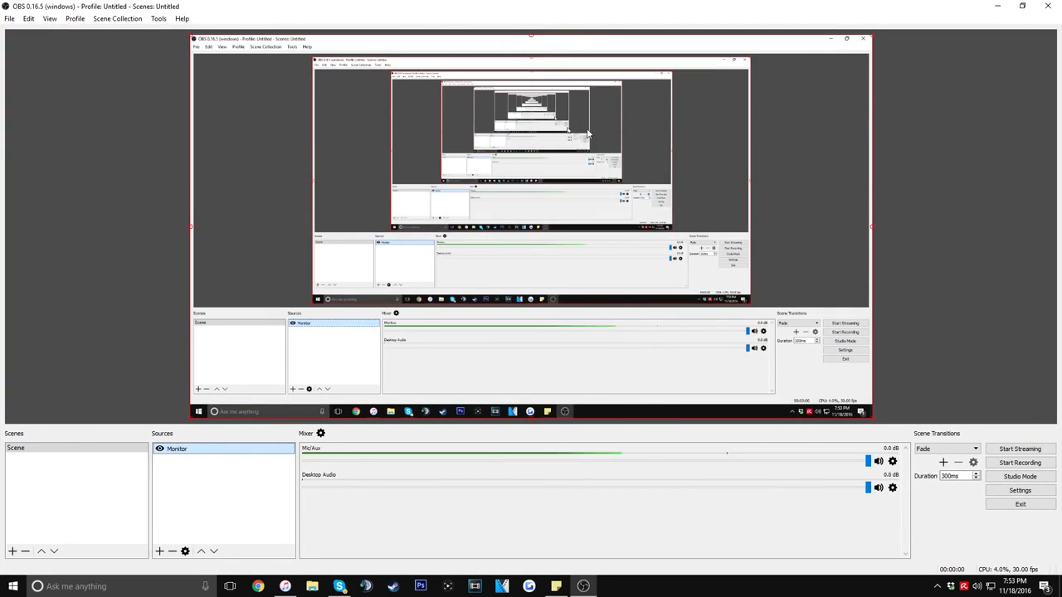
mouse_move(872, 421)
left_mouse_down()
mouse_move(866, 351)
mouse_move(688, 273)
mouse_move(849, 357)
mouse_move(877, 424)
left_mouse_up()
left_click_drag(622, 3, 460, 57)
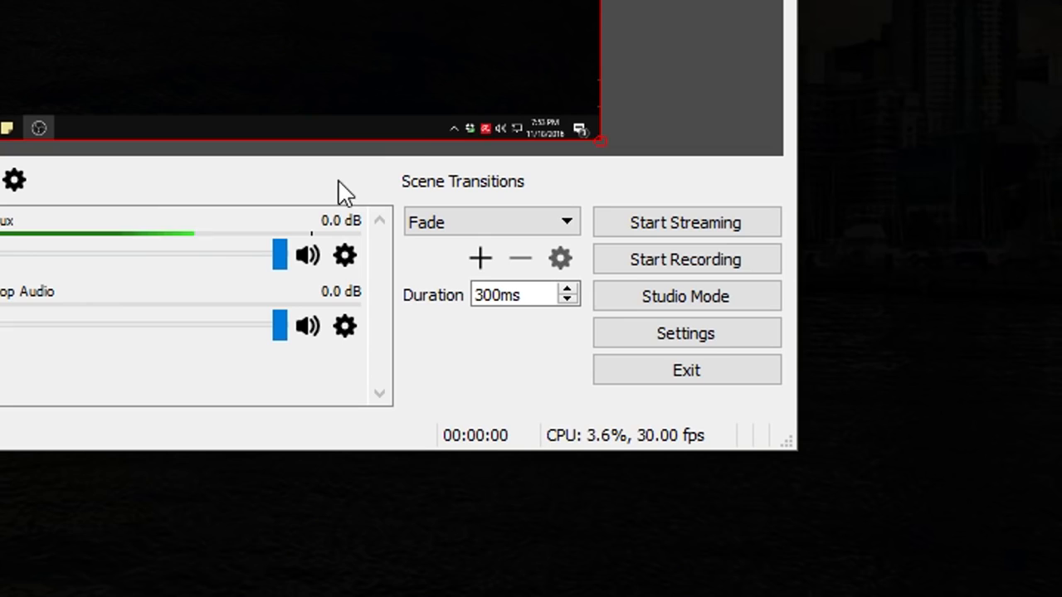
Change the interface theme to Dark in the general settings and apply it.
left_click(682, 336)
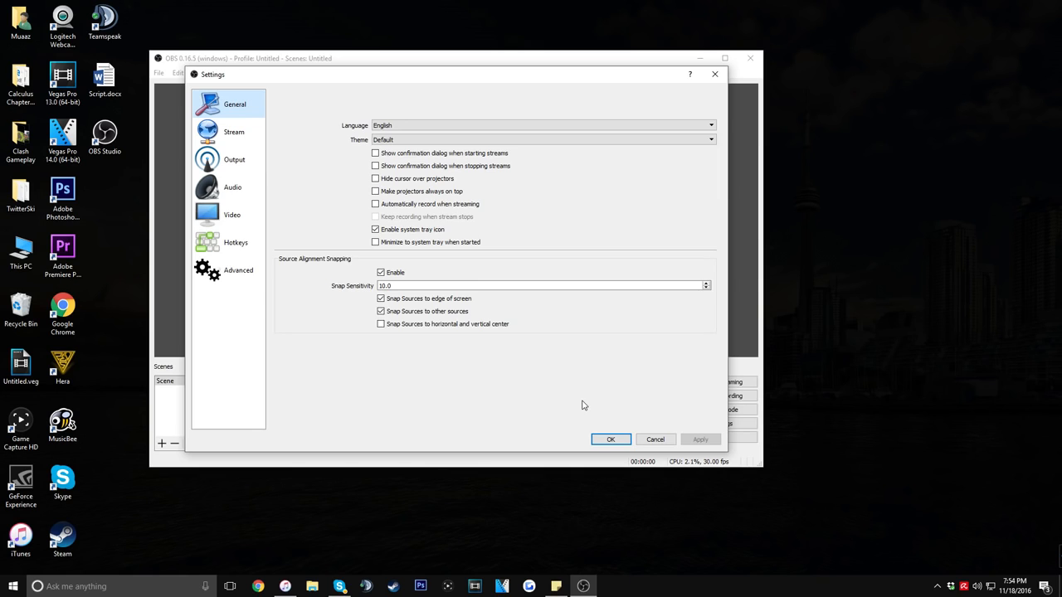
left_click(415, 125)
scroll(432, 189, "down", 1)
left_click(333, 147)
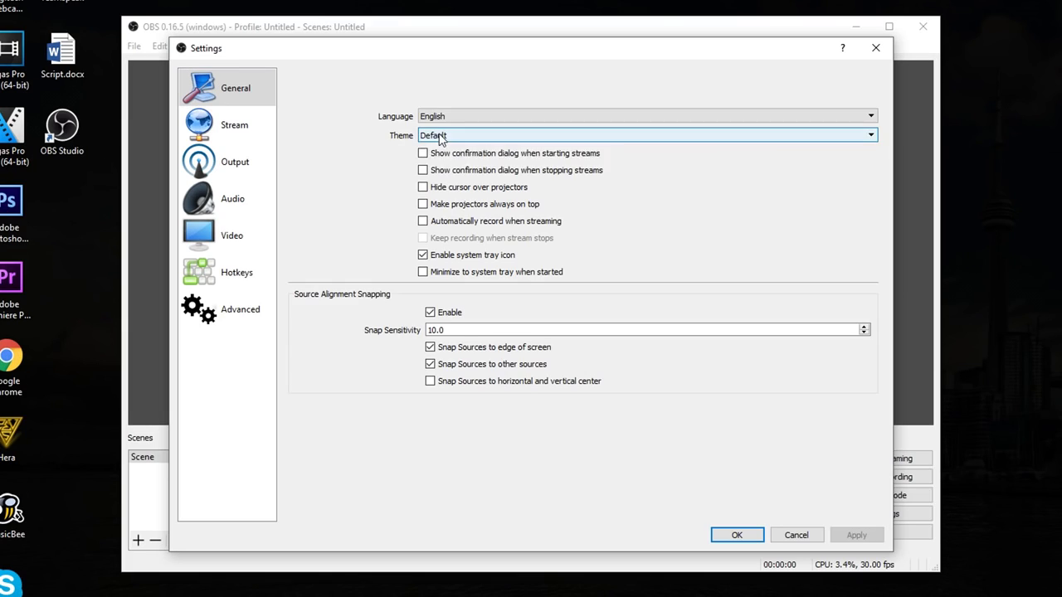
left_click(440, 137)
left_click(455, 153)
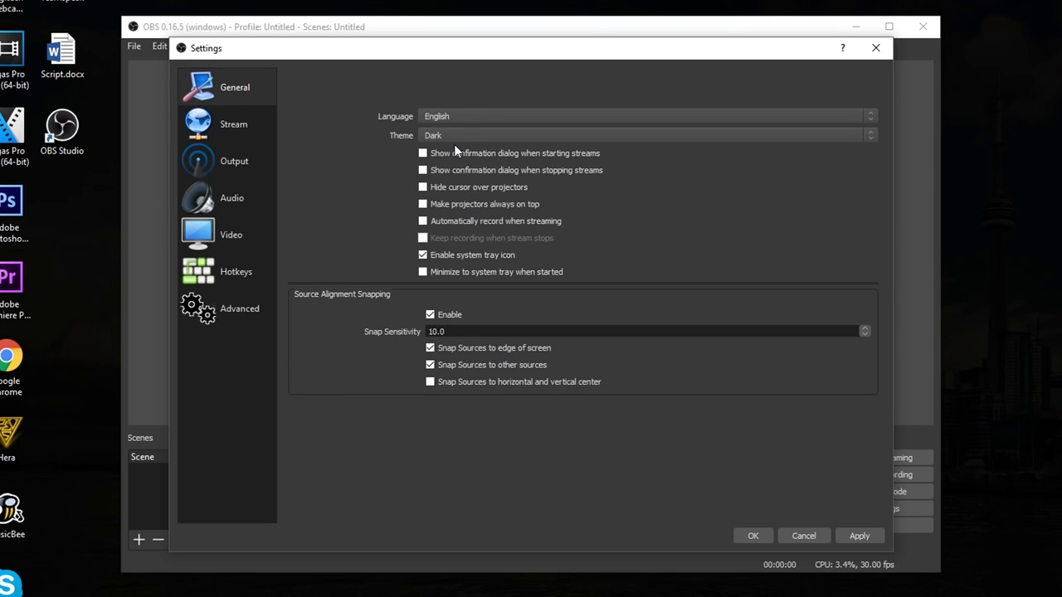
left_click(863, 537)
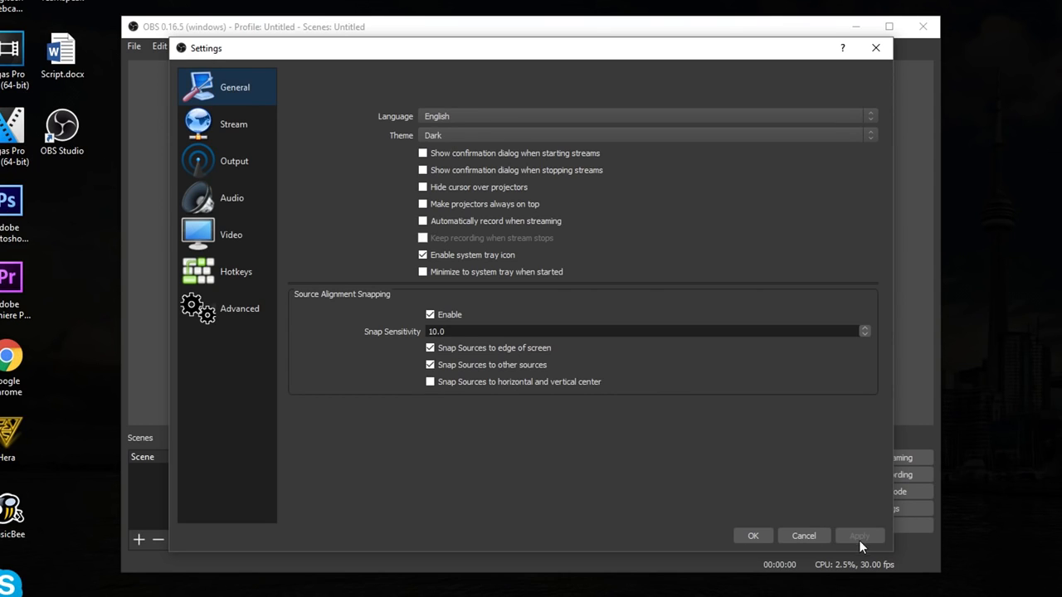
Look through the available streaming services in the stream settings, and go to the output settings.
left_click(251, 116)
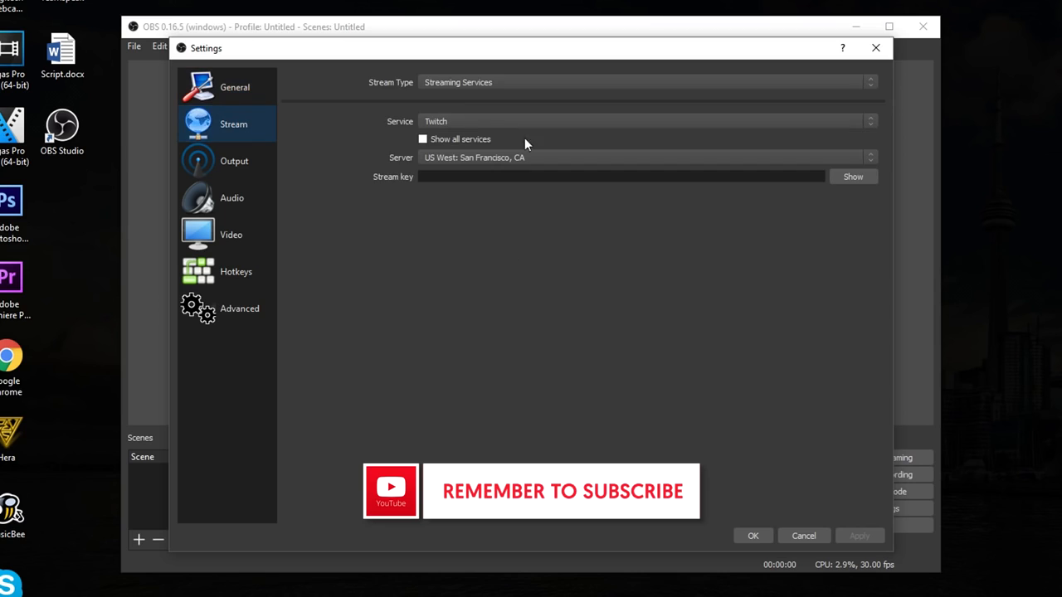
left_click(481, 120)
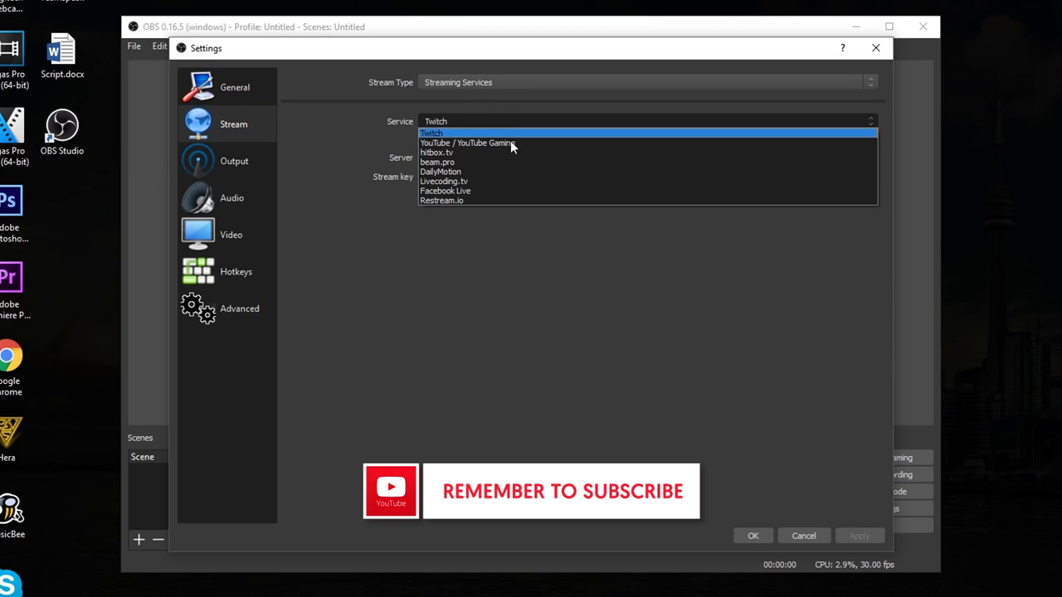
left_click(246, 160)
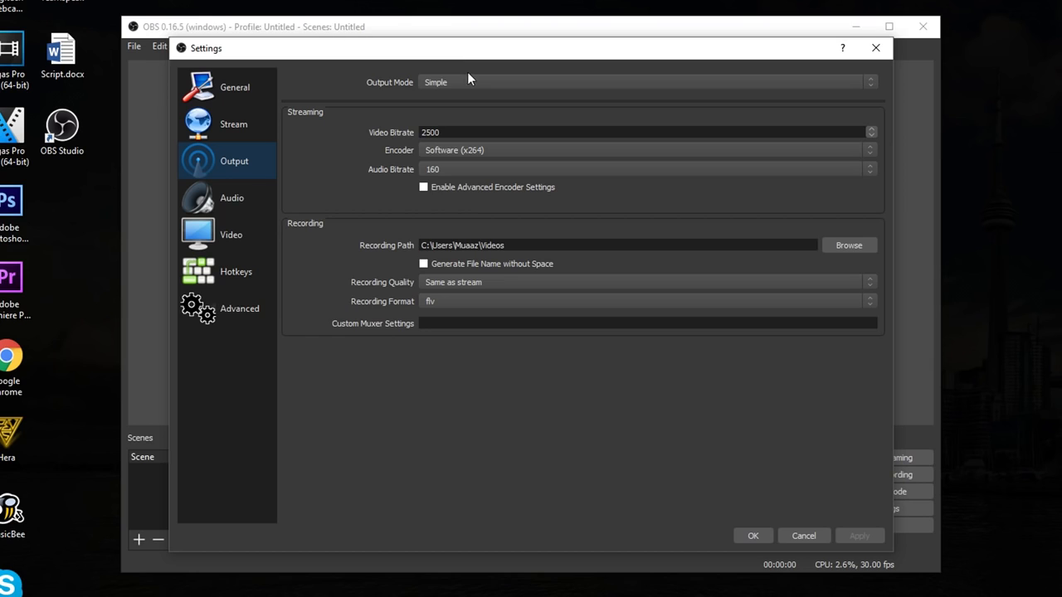
Try the Advanced output mode with the Custom Output (FFmpeg) recording type, and return to Simple mode.
left_click(434, 82)
left_click(452, 103)
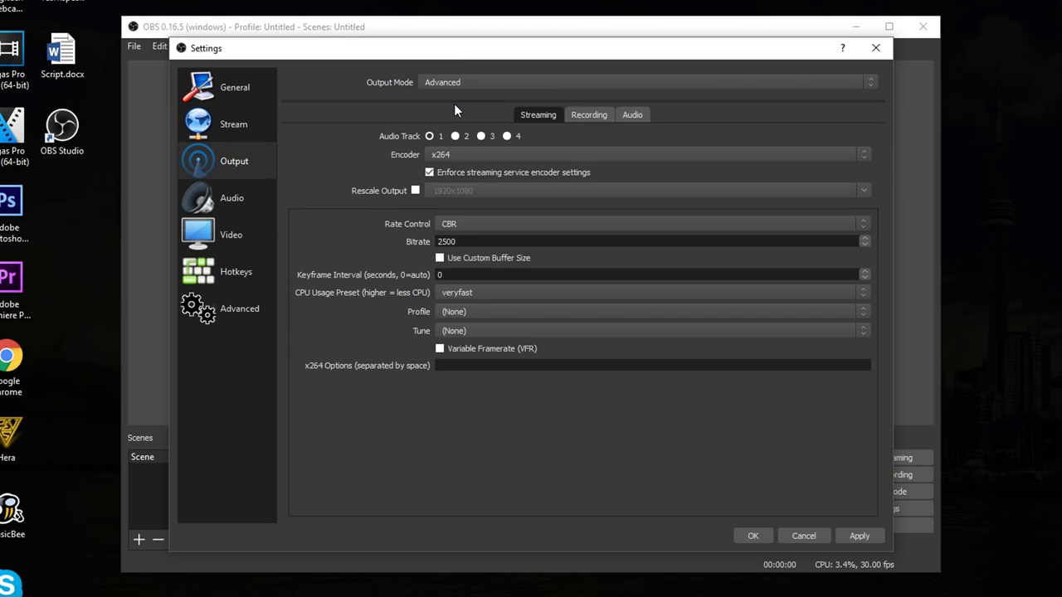
left_click(601, 112)
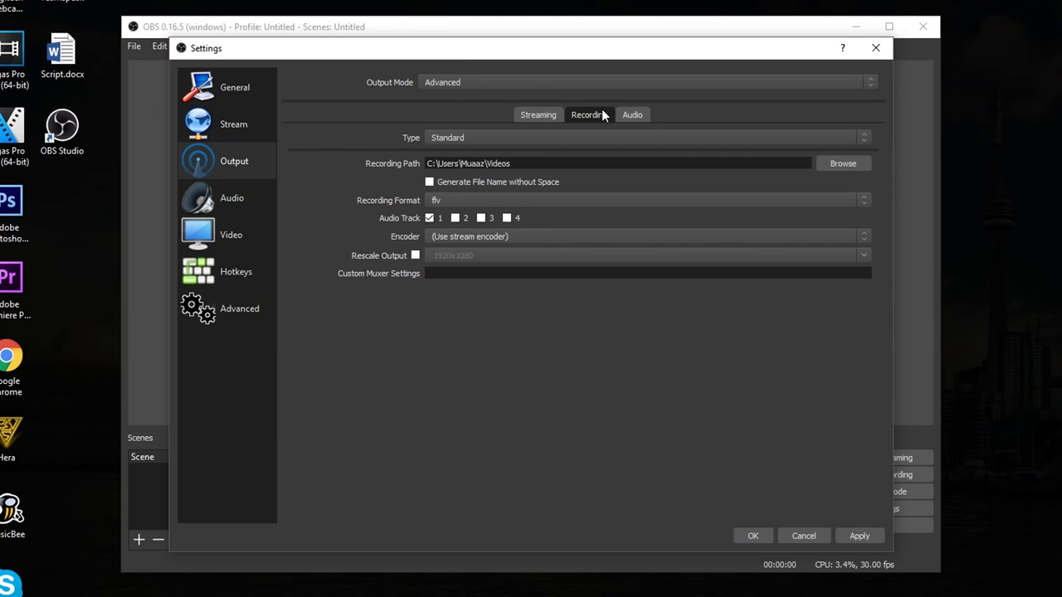
left_click(594, 143)
left_click(590, 158)
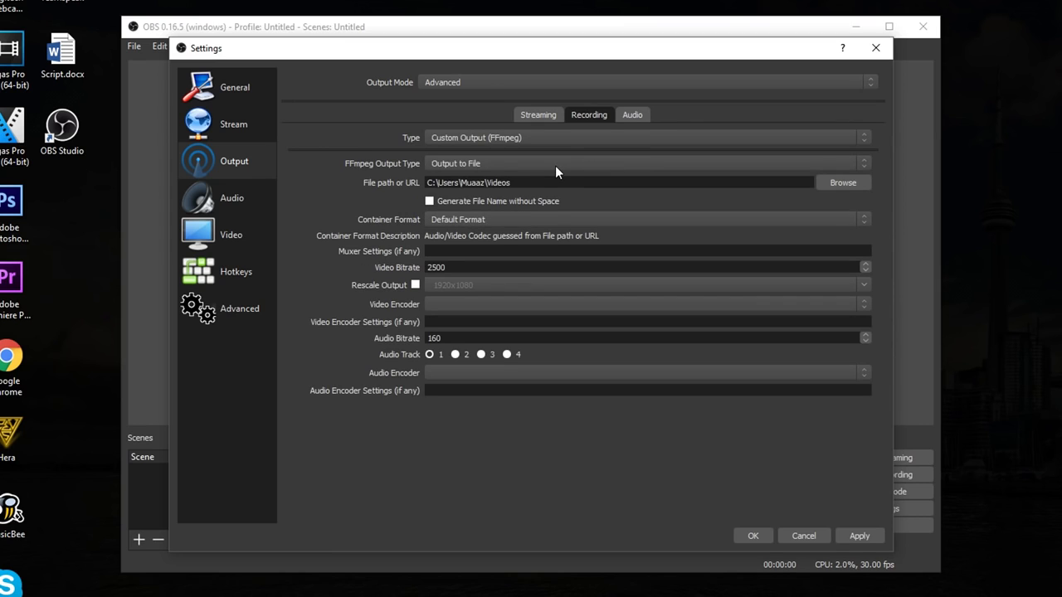
left_click(631, 83)
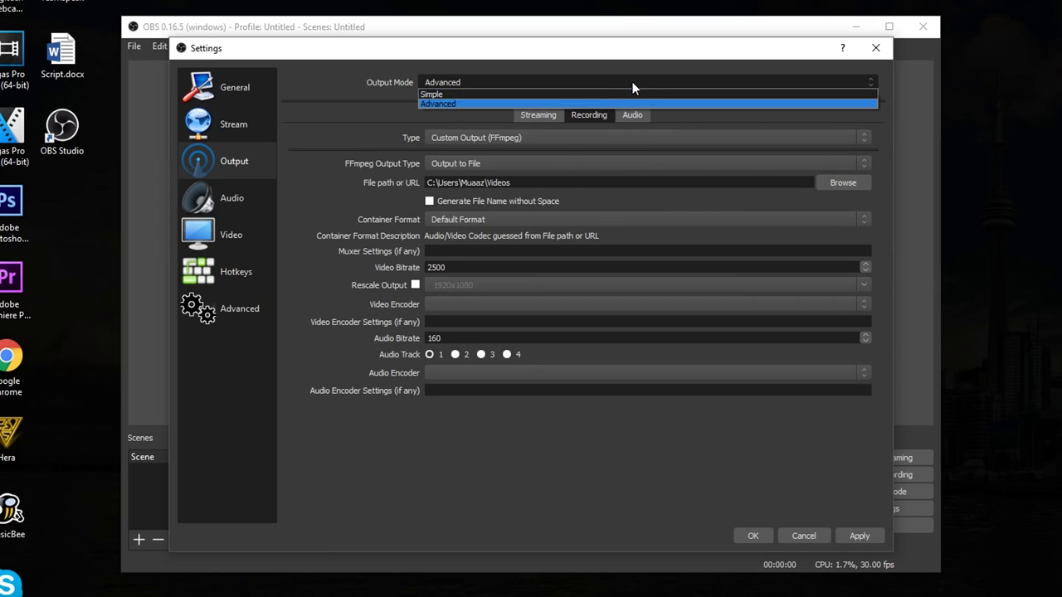
left_click(606, 95)
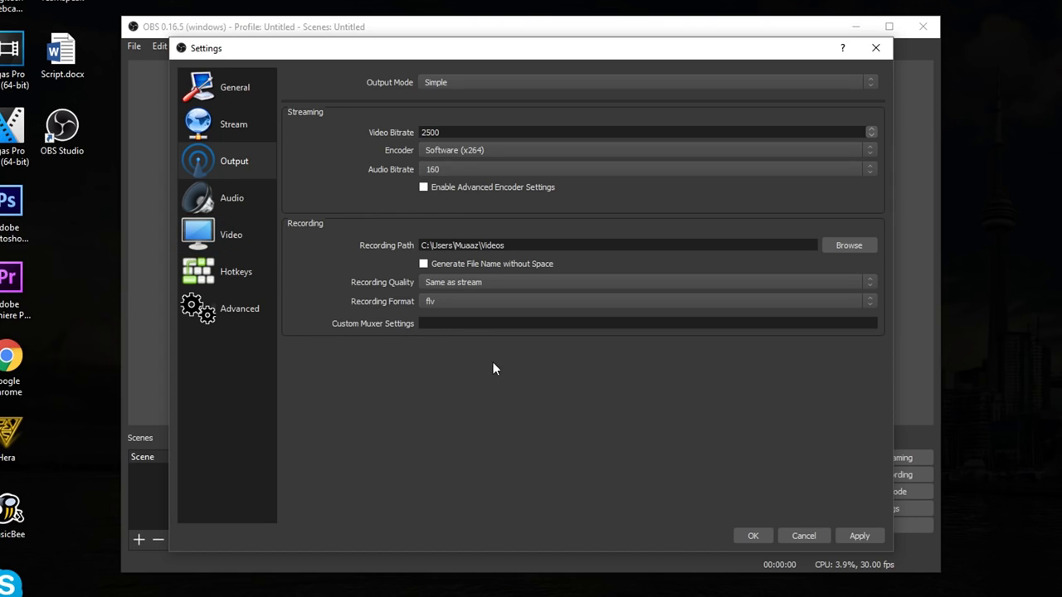
Set the recording format to mp4 and look at the recording directory choices without selecting one.
left_click(454, 302)
left_click(454, 323)
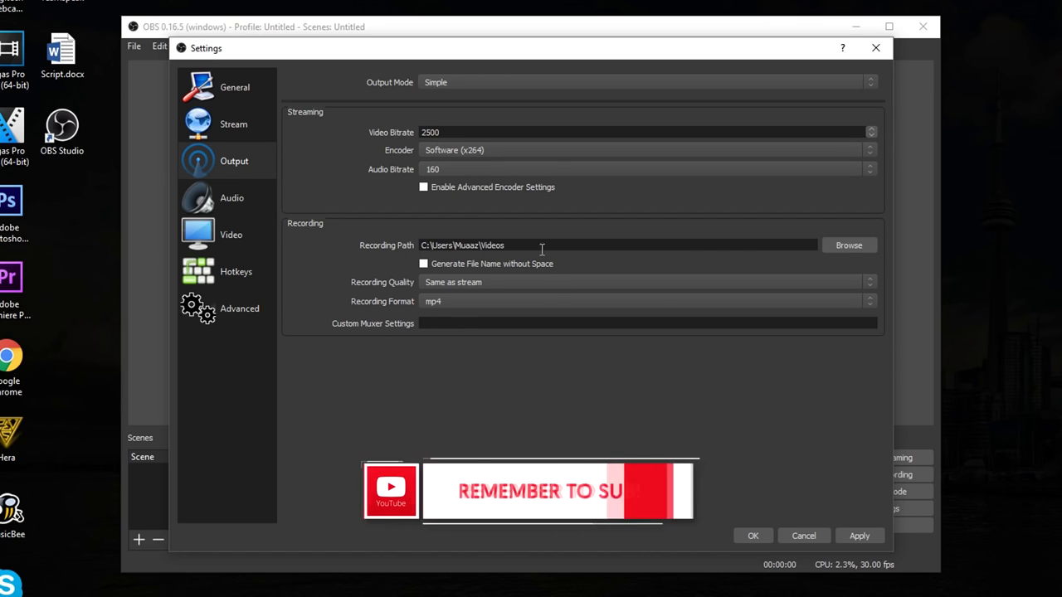
left_click(848, 247)
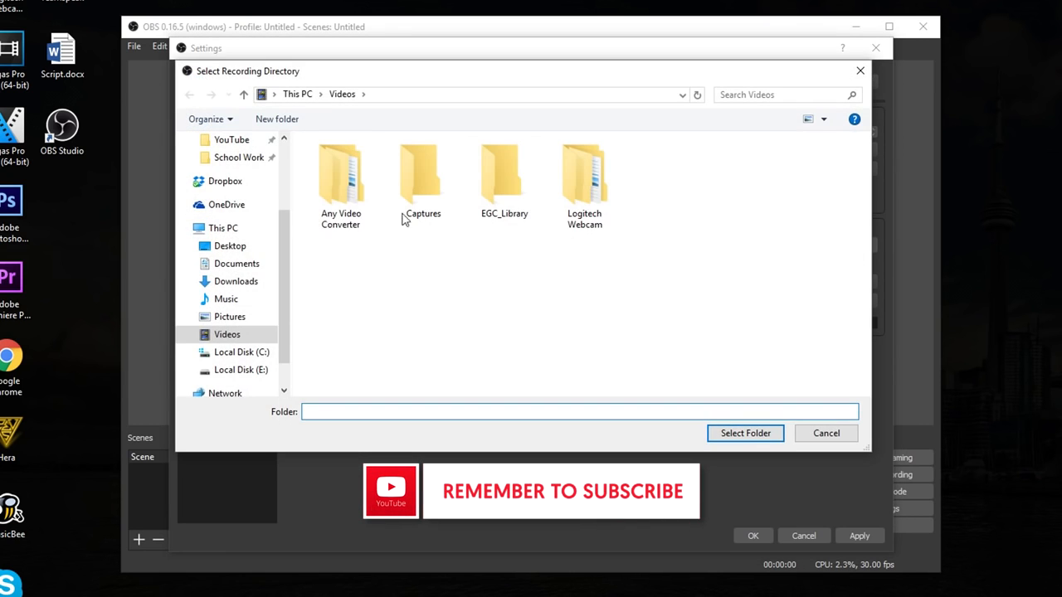
left_click(832, 433)
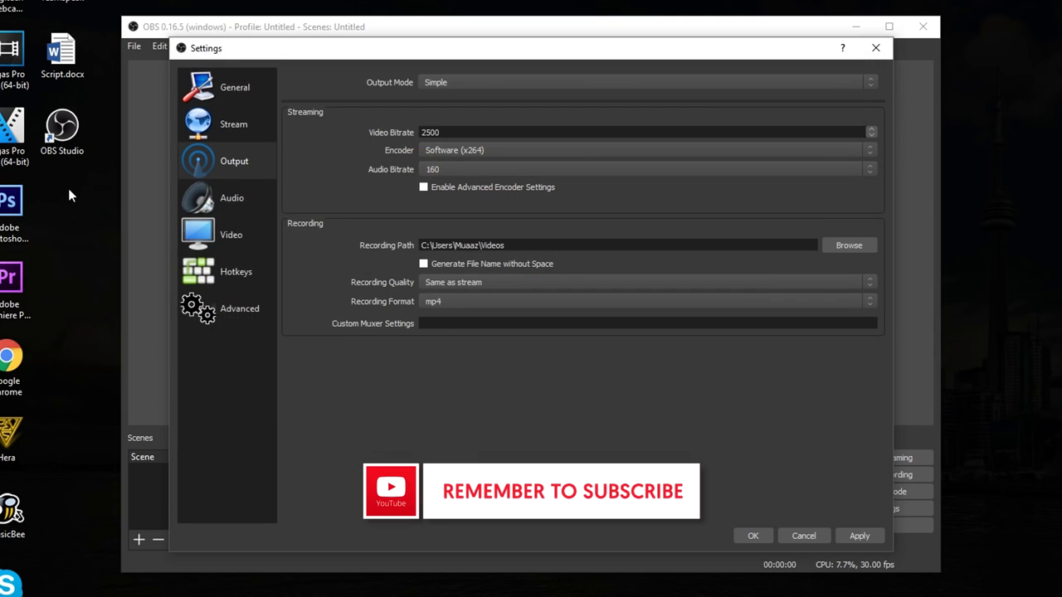
Create a folder on the desktop and keep its default name, New folder.
right_click(69, 190)
mouse_move(154, 332)
left_click(298, 335)
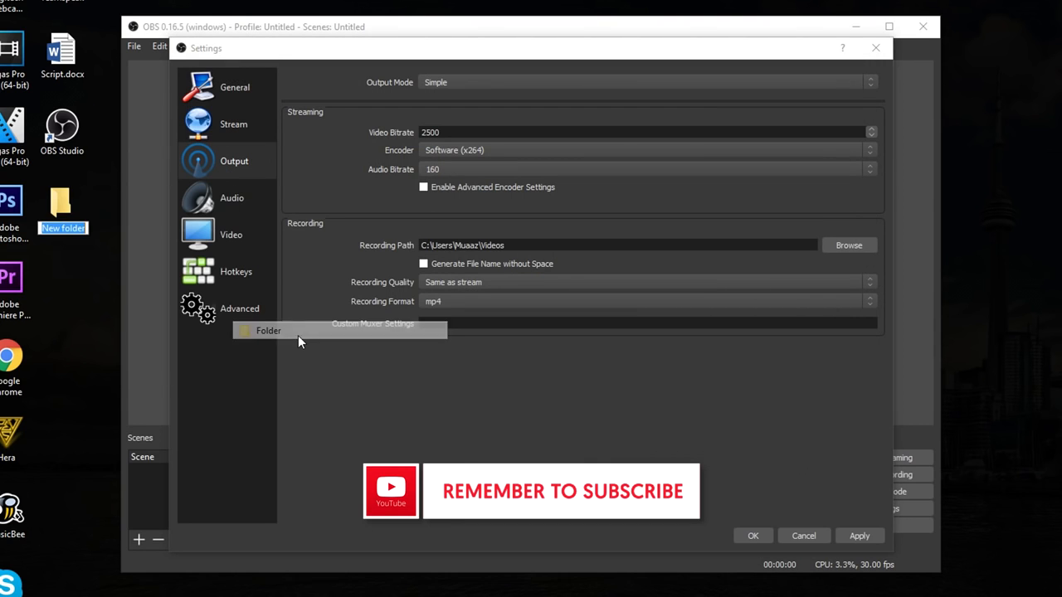
key("Return")
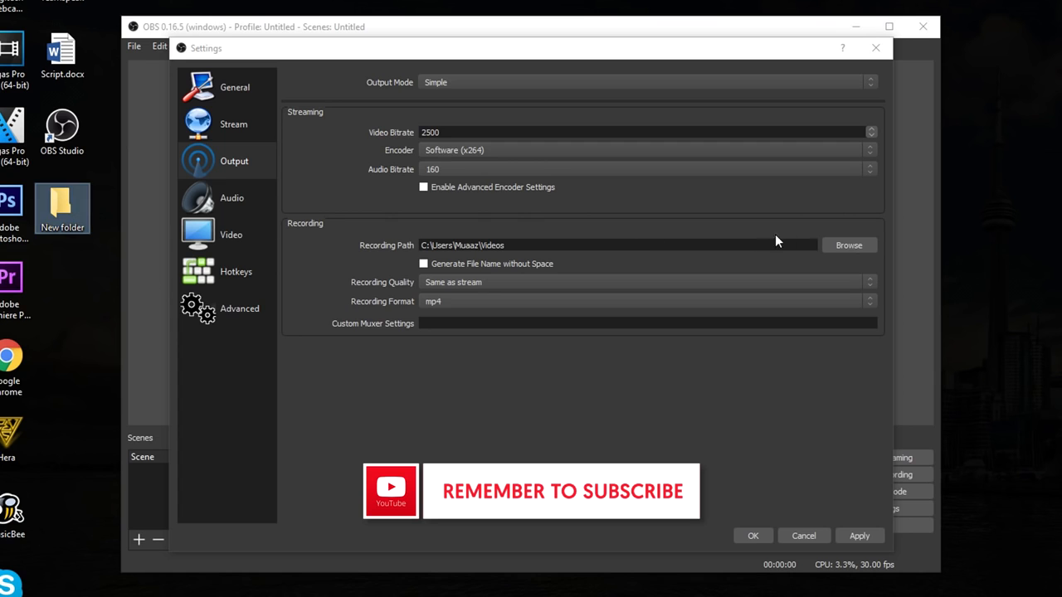
Set the recording path to the New folder on the desktop.
left_click(830, 245)
left_click(263, 247)
left_click(394, 166)
double_click(395, 165)
left_click(750, 432)
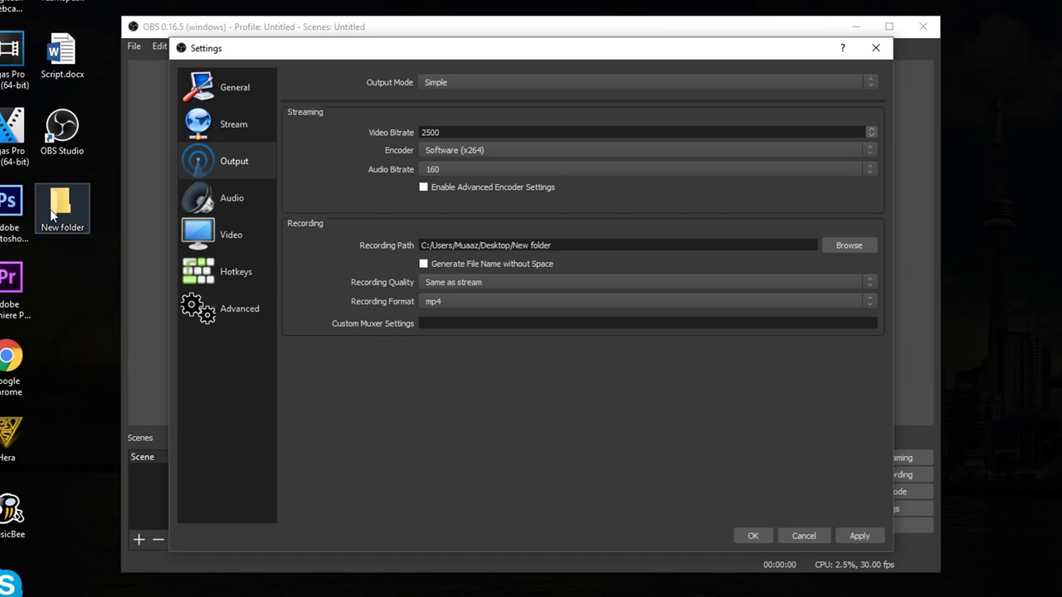
Set the recording quality to High Quality, Medium File Size and the recording encoder to Software (x264 low CPU usage preset, increases file size).
left_click(461, 282)
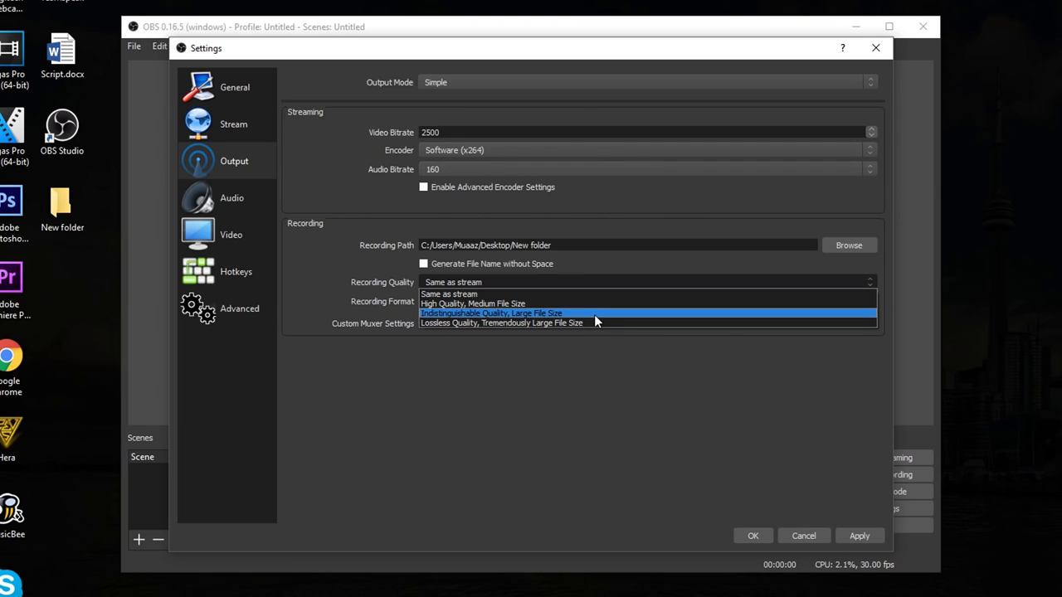
left_click(563, 303)
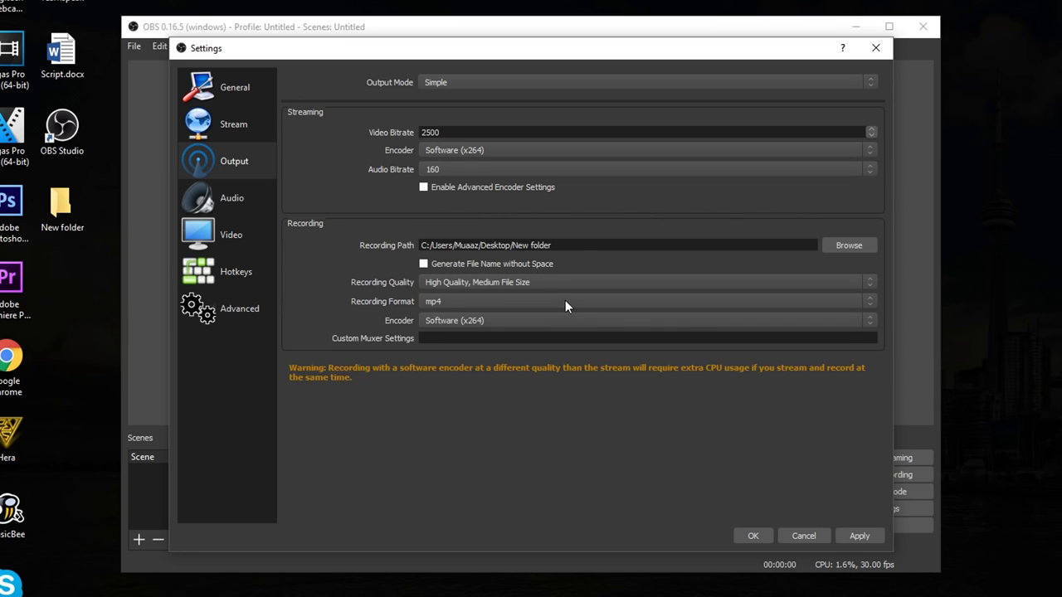
left_click(543, 284)
left_click(654, 397)
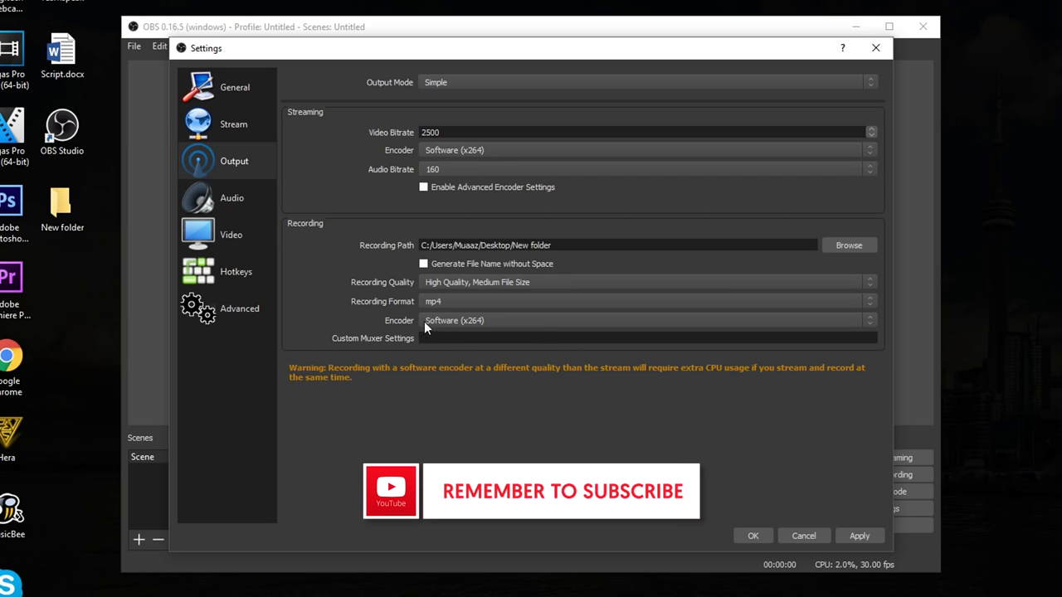
left_click(452, 322)
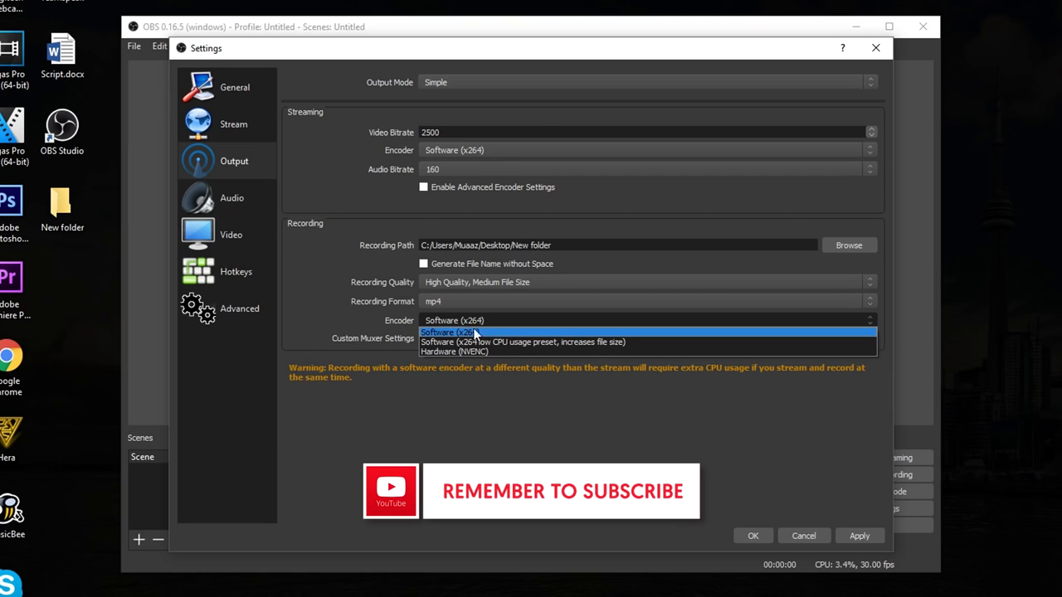
left_click(547, 344)
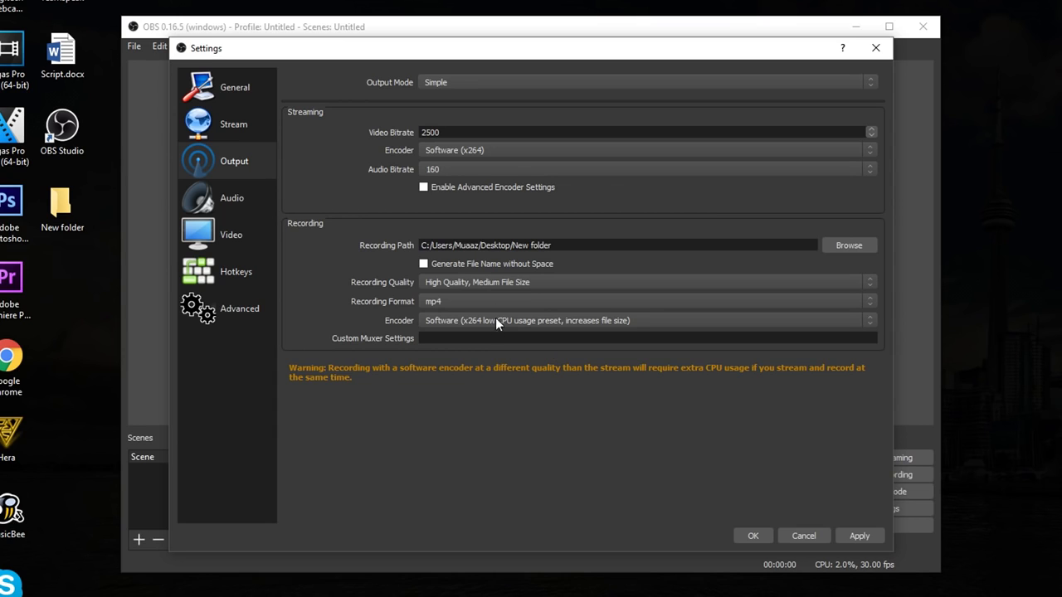
Set the recording quality to Indistinguishable Quality, Large File Size and the recording encoder to Software (x264), and save the settings.
left_click(470, 284)
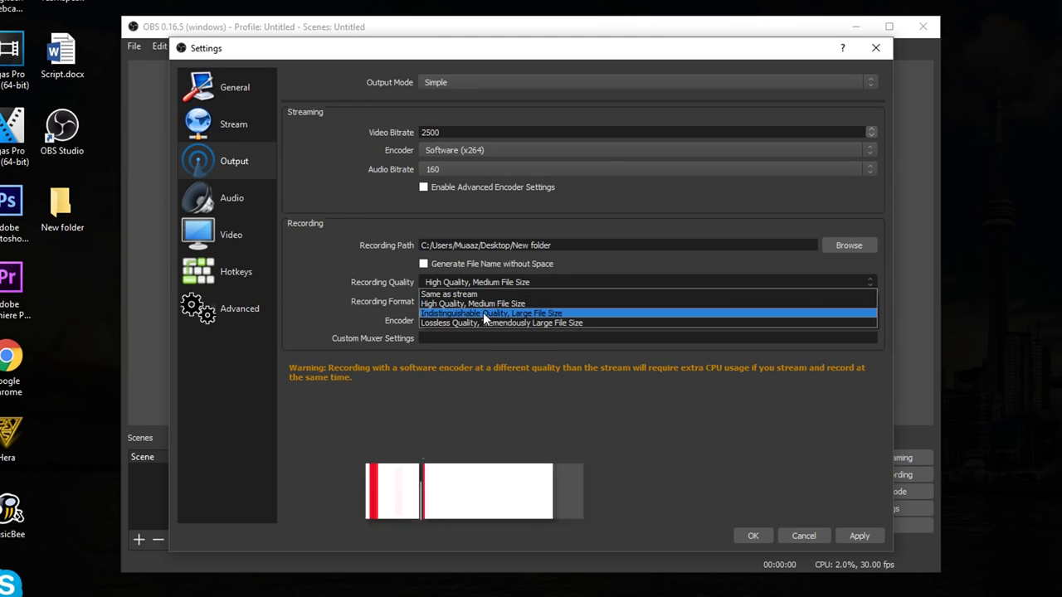
left_click(482, 312)
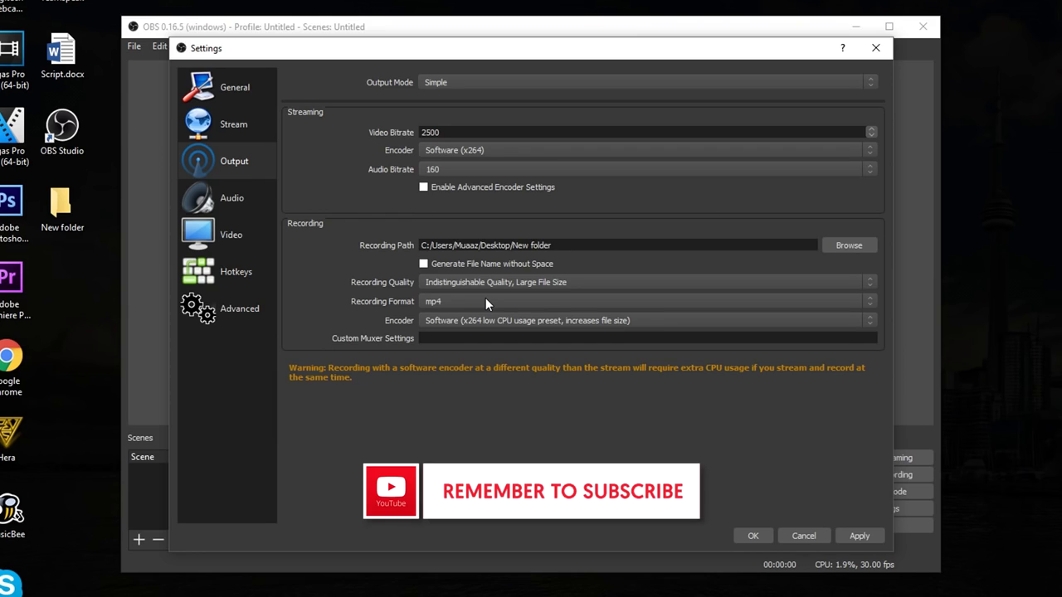
left_click(525, 282)
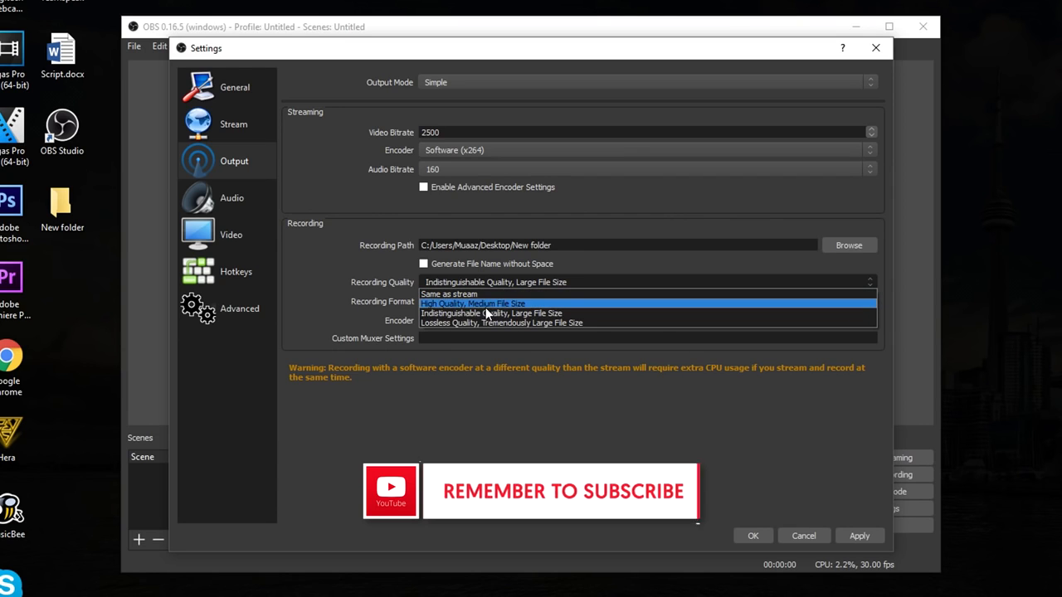
left_click(498, 312)
left_click(498, 321)
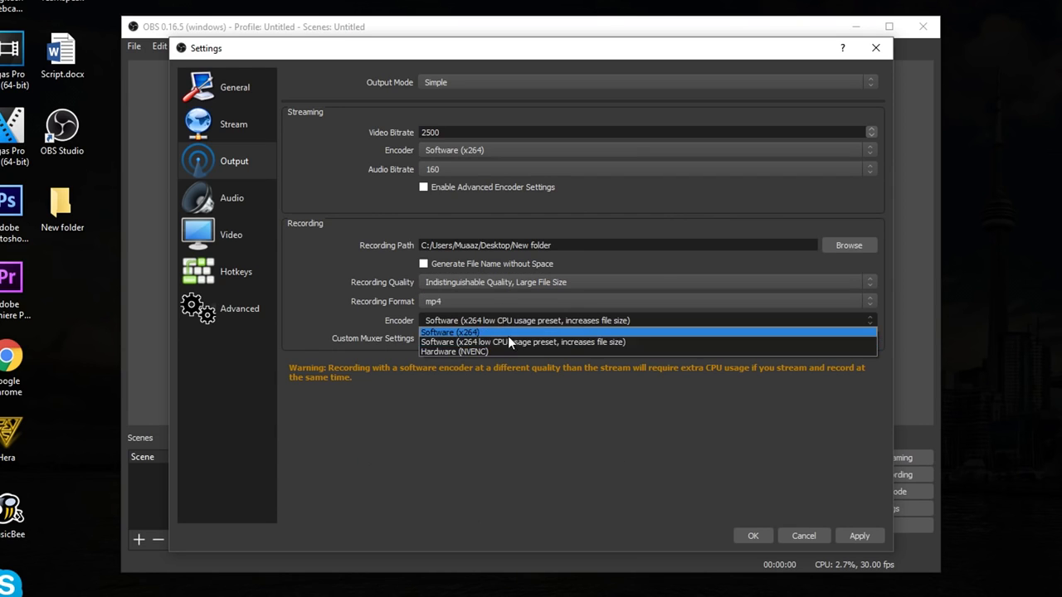
left_click(495, 332)
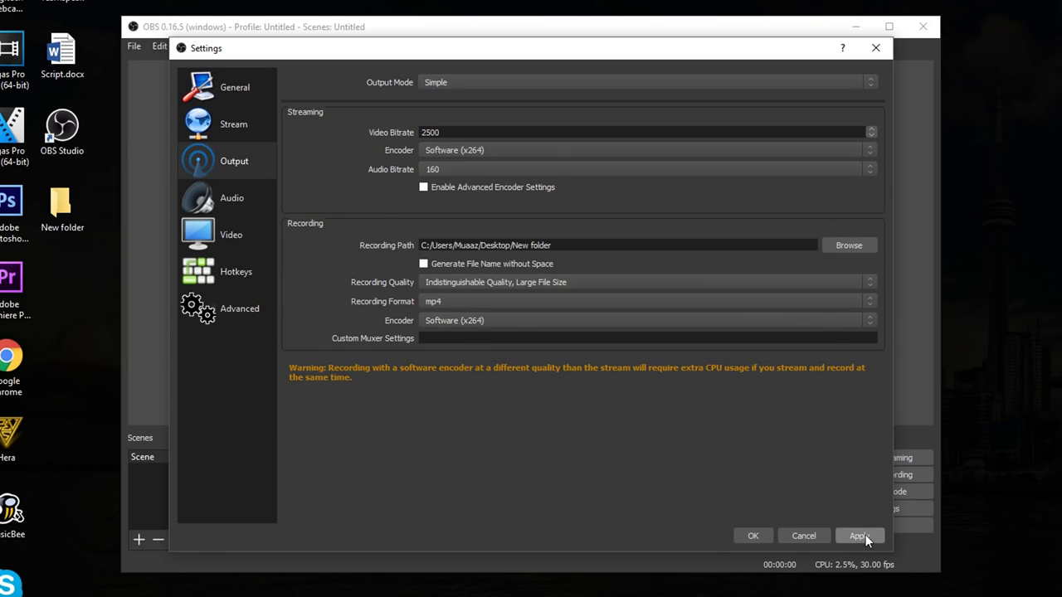
left_click(754, 531)
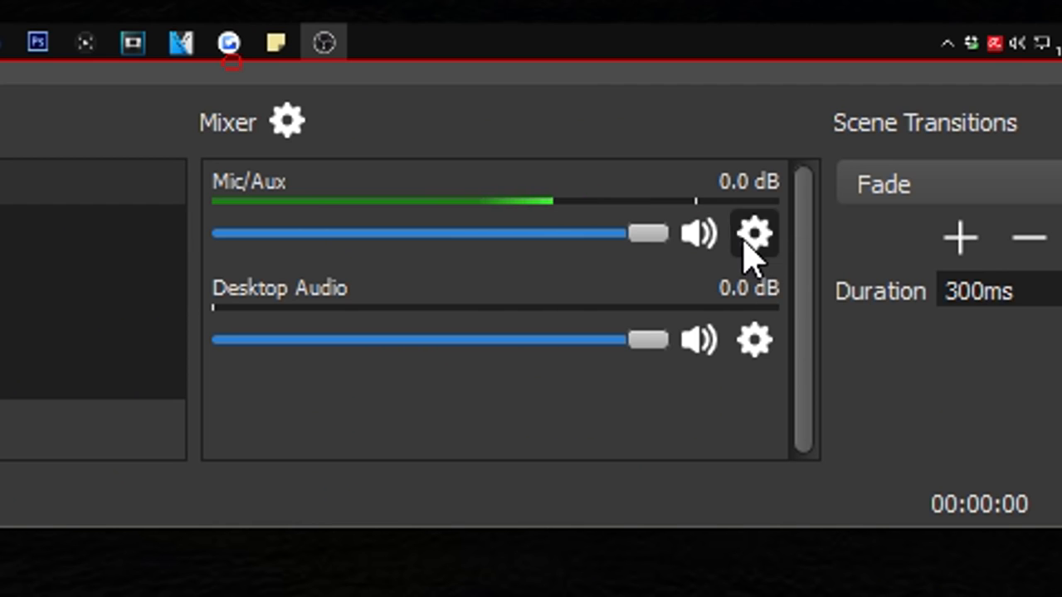
Set the Mic/Aux audio device to Microphone (Yeti Stereo Microphone) in its properties and confirm.
left_click(752, 236)
left_click(805, 317)
left_click(490, 396)
left_click(481, 420)
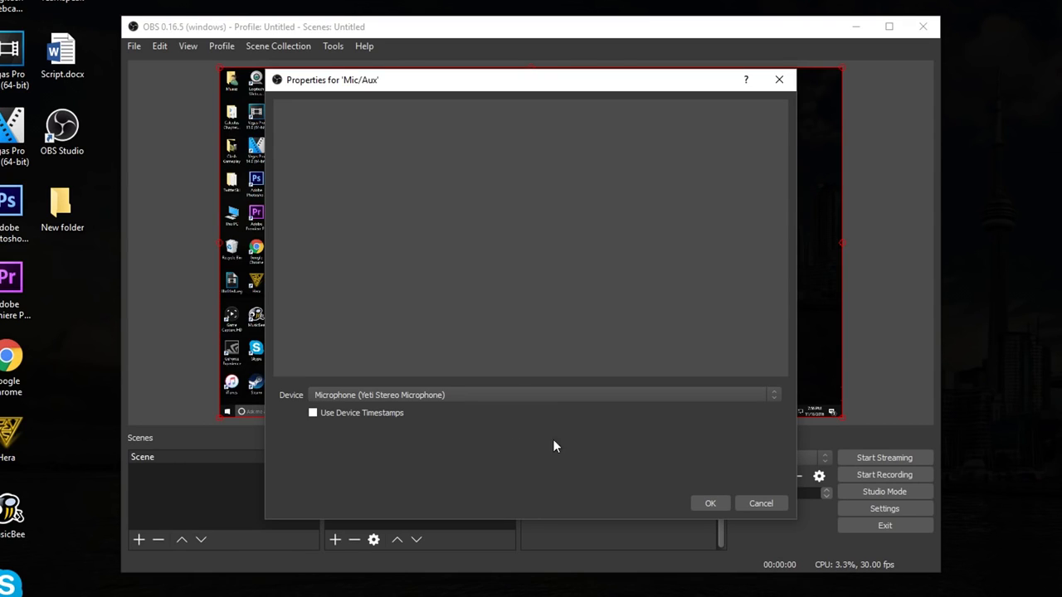
left_click(704, 503)
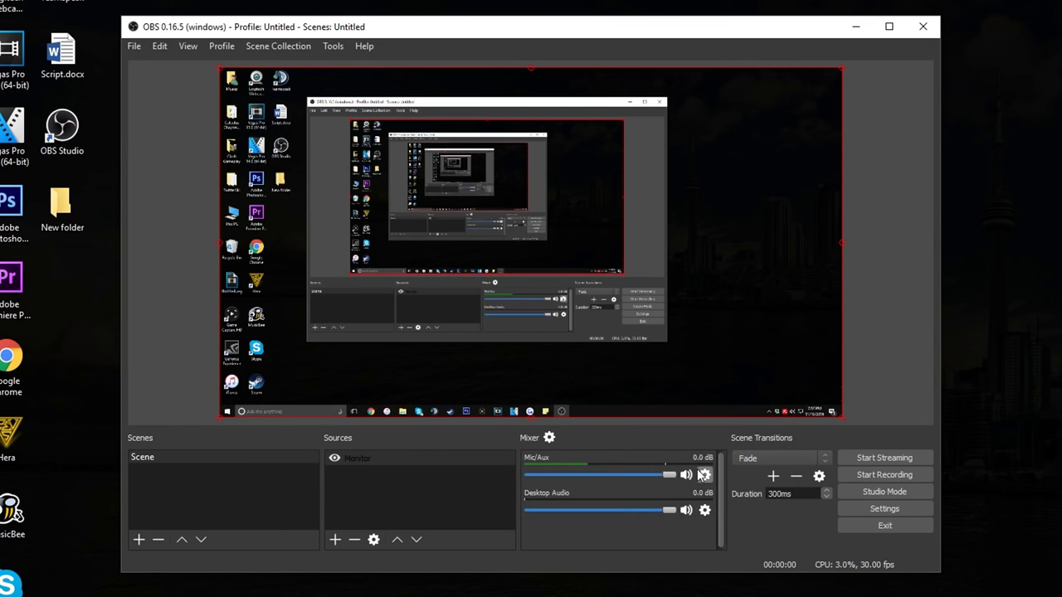
Lower the Mic/Aux and Desktop Audio volumes to -inf dB in the mixer and mute both channels.
left_click_drag(662, 471, 555, 475)
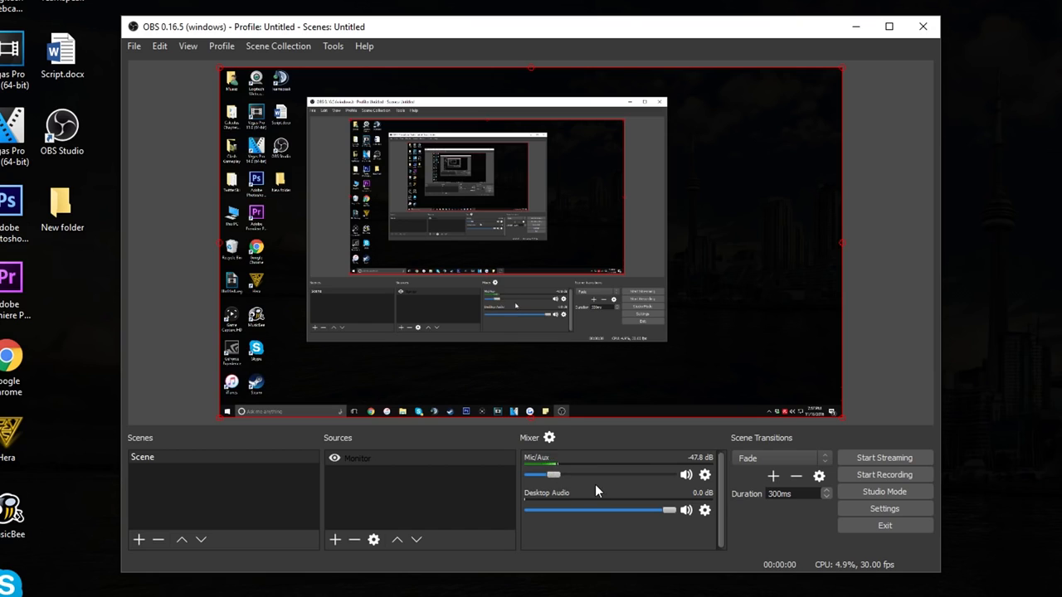
left_click_drag(547, 475, 634, 474)
left_click_drag(671, 509, 500, 517)
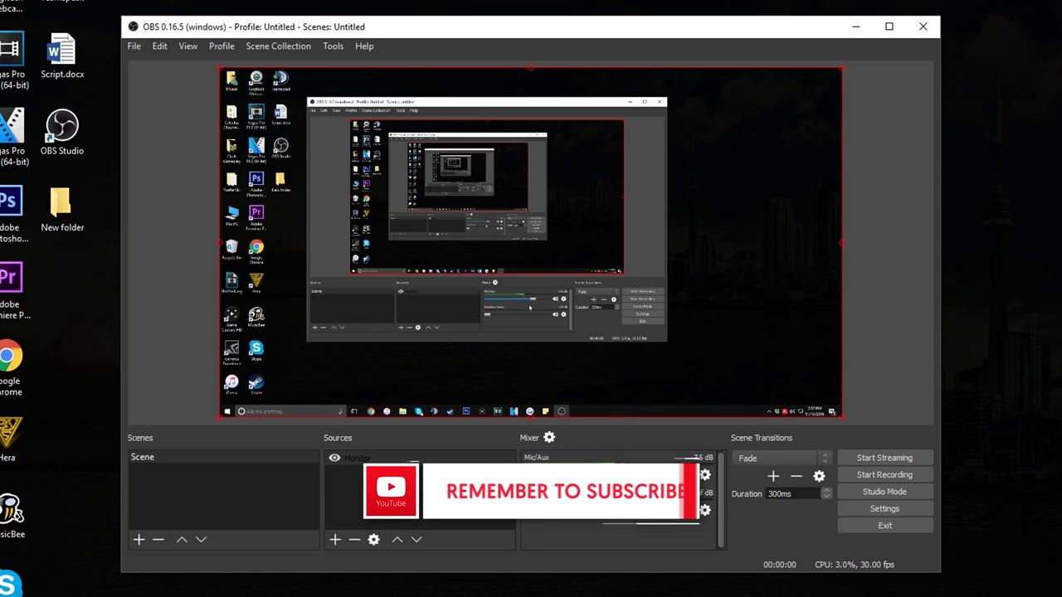
left_click_drag(635, 475, 509, 473)
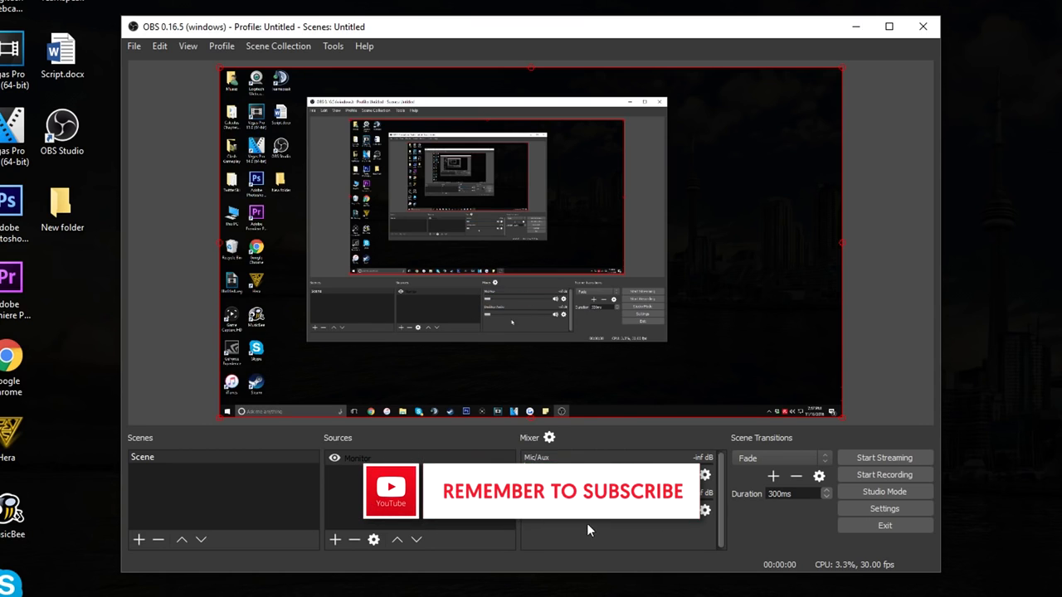
left_click(687, 474)
Start a test recording, move the OBS window around the desktop and minimize it.
left_click(880, 472)
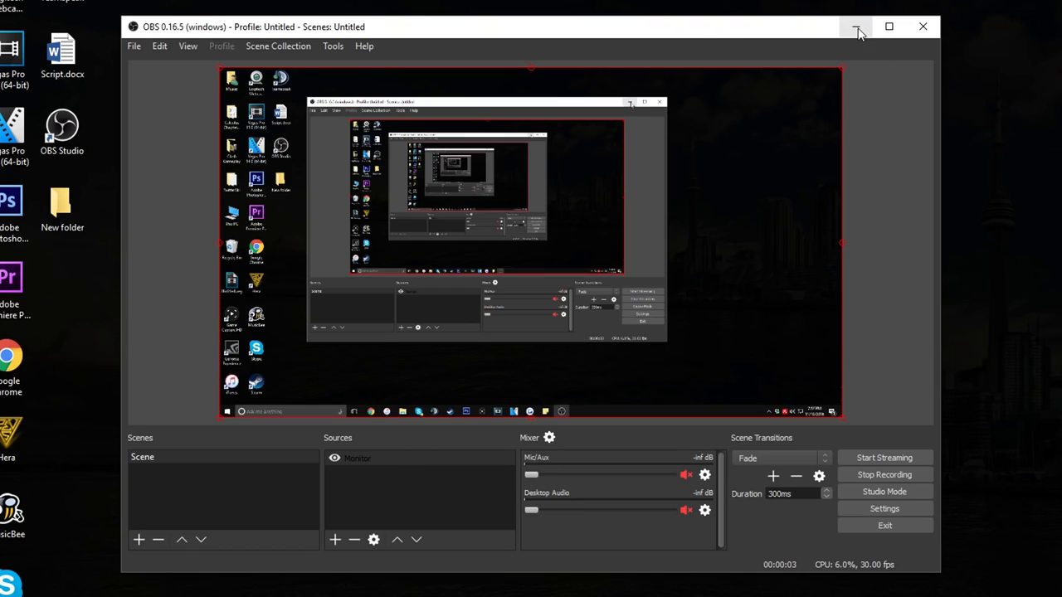
left_click_drag(715, 34, 879, 36)
left_click(508, 49)
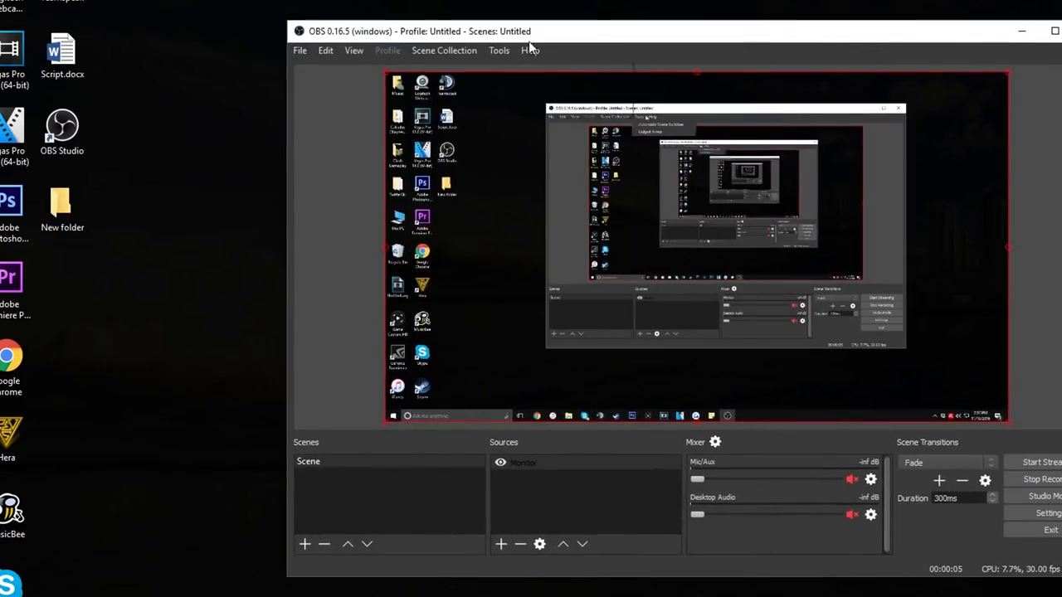
left_click_drag(576, 36, 521, 169)
left_click_drag(447, 166, 369, 63)
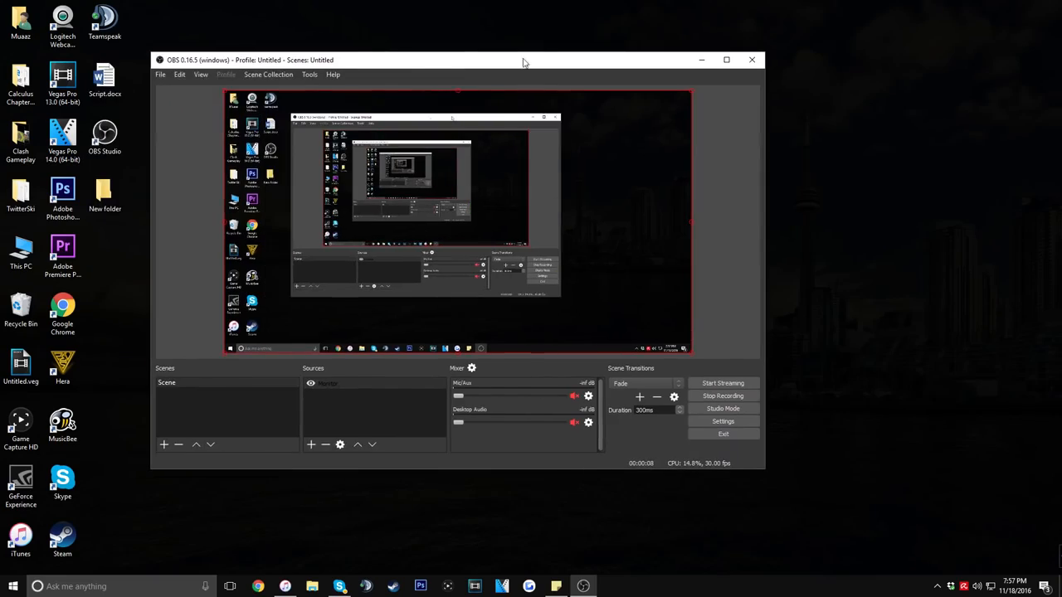
left_click(697, 61)
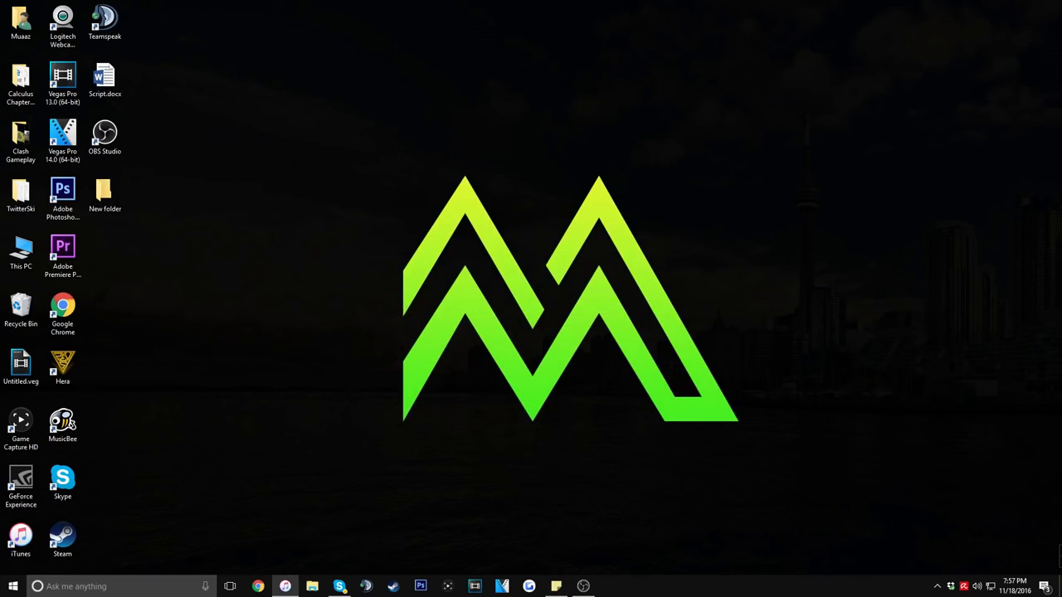
Bring up iTunes, move its window and dismiss it, and return to OBS to stop the recording.
left_click(286, 586)
left_click_drag(683, 95, 799, 44)
left_click(782, 29)
left_click(583, 587)
left_click(736, 396)
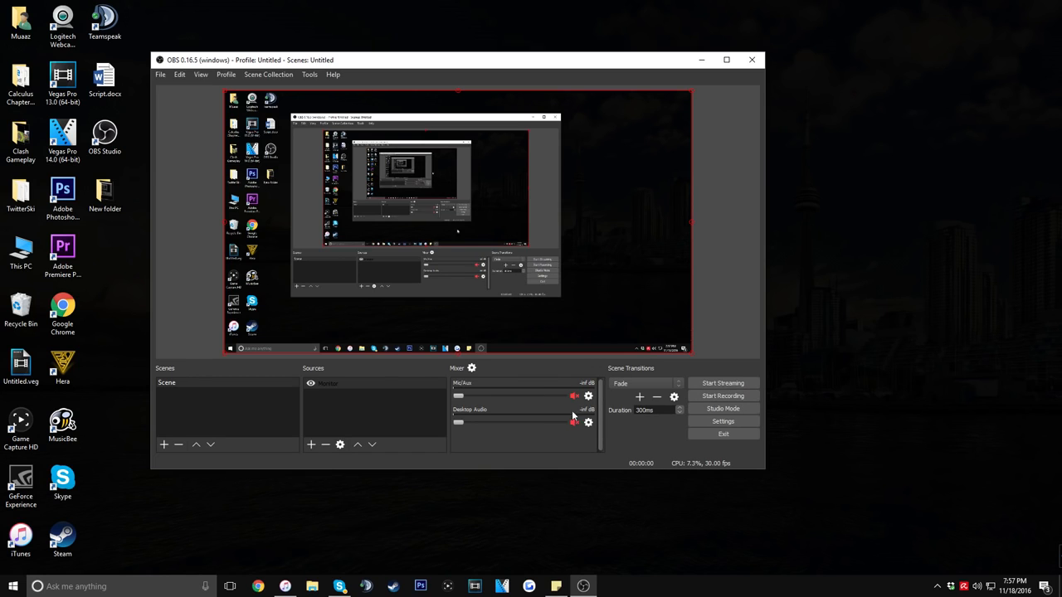
double_click(104, 196)
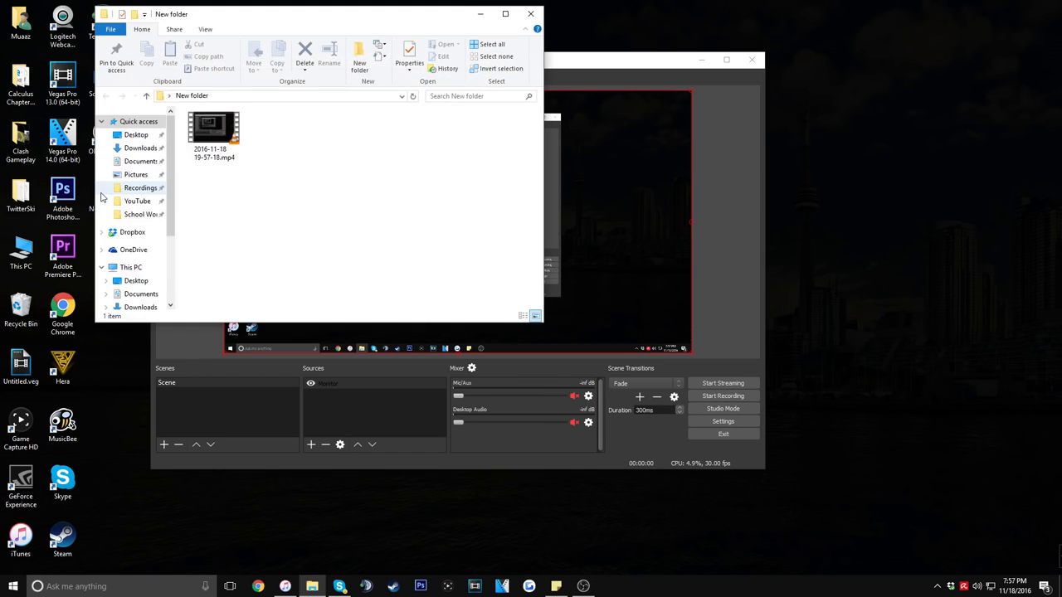
left_click_drag(328, 224, 179, 108)
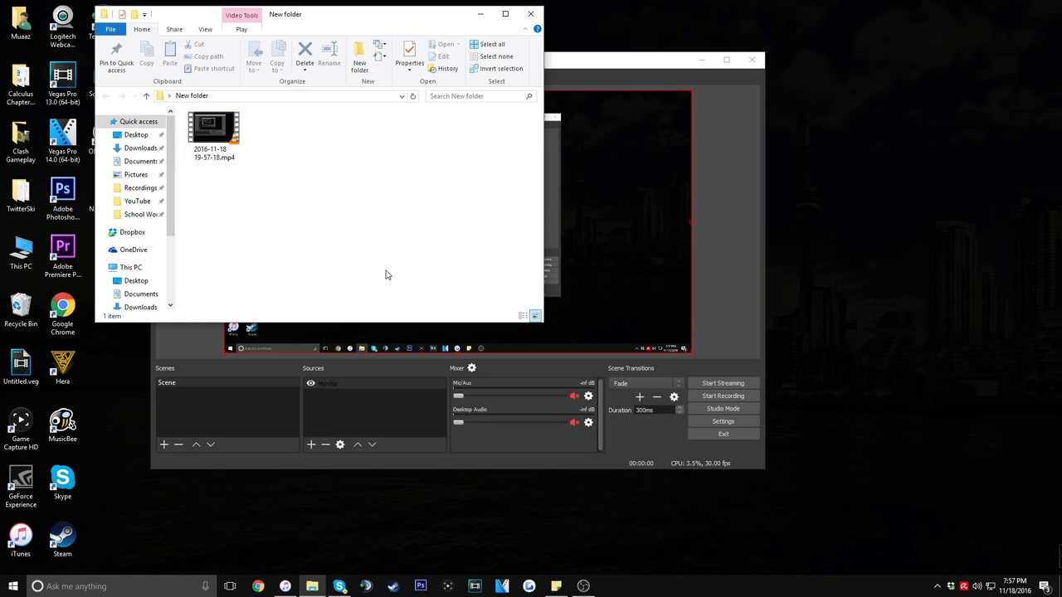
left_click(224, 121)
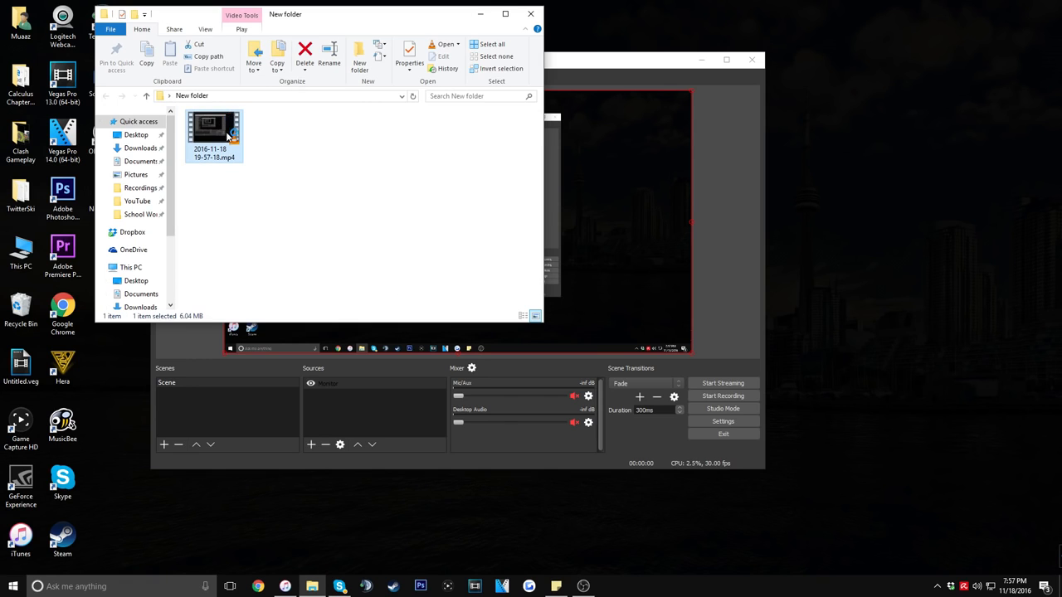
double_click(231, 140)
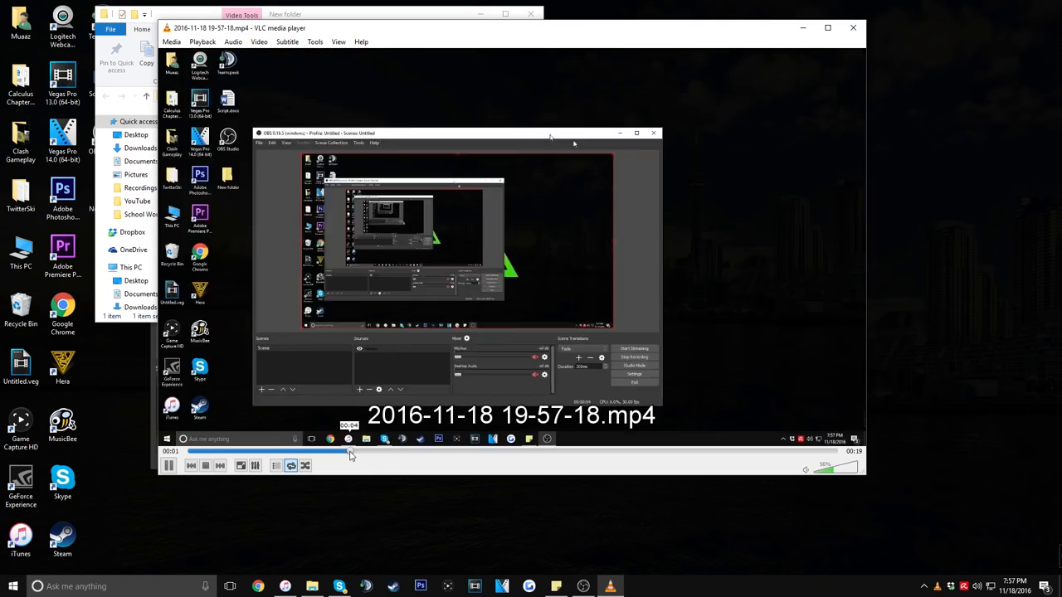
left_click(550, 451)
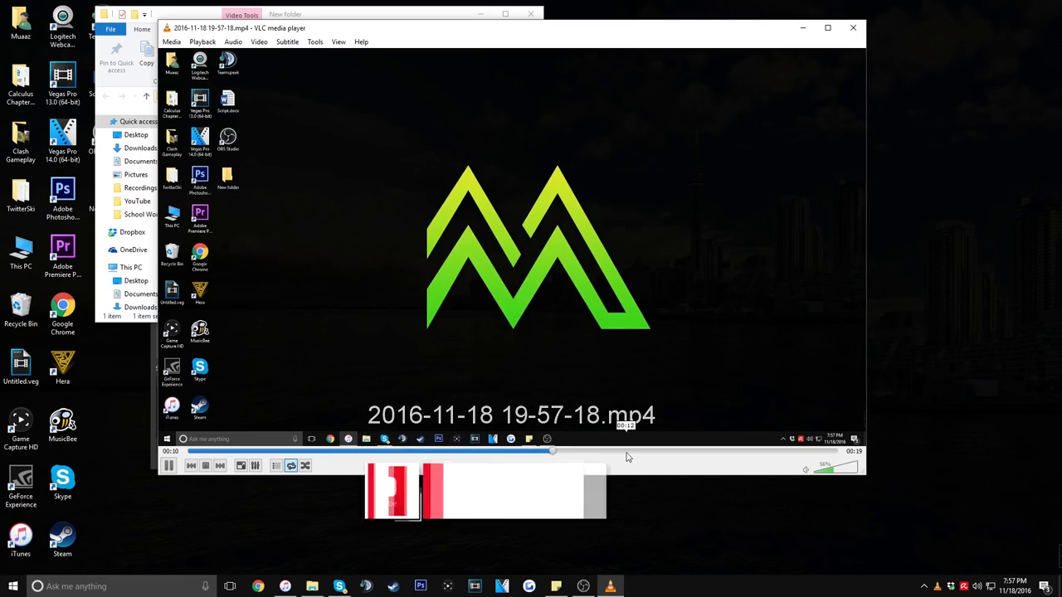
left_click(626, 453)
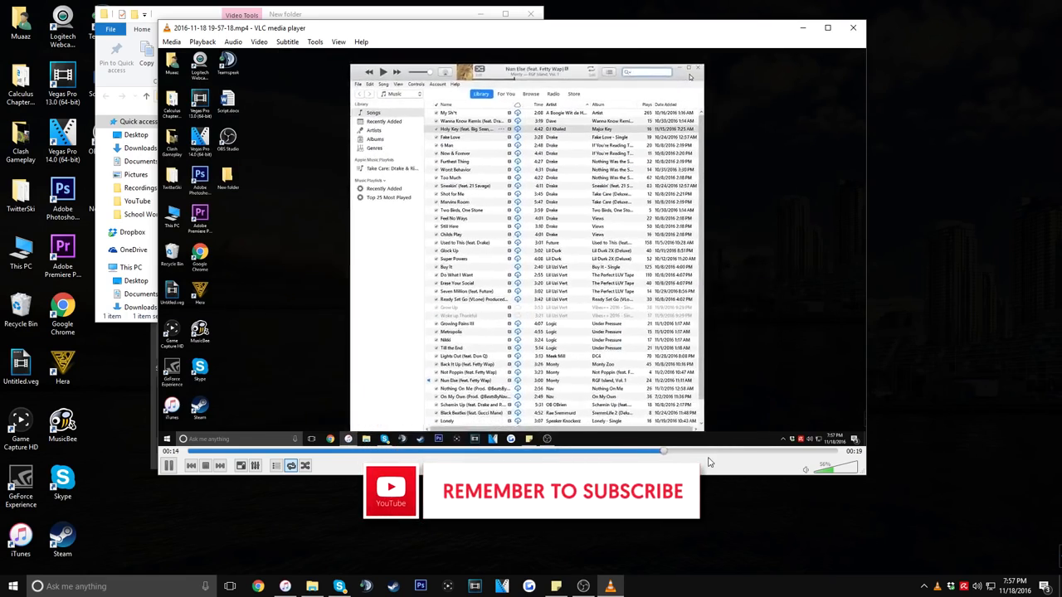
left_click(853, 28)
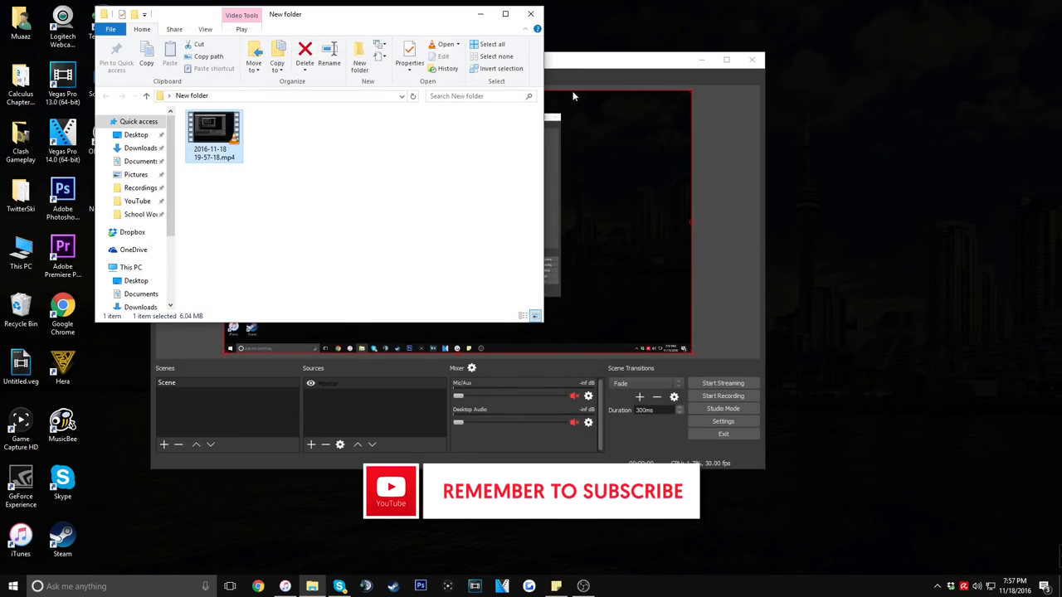
left_click(529, 14)
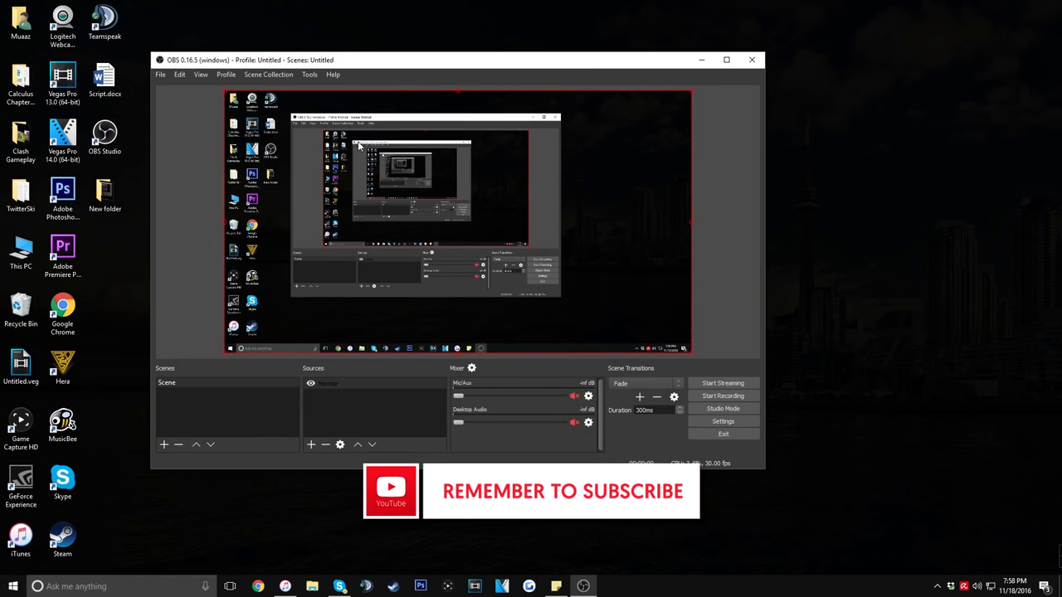
Open the list of source types that can be added to the scene.
right_click(355, 410)
mouse_move(374, 417)
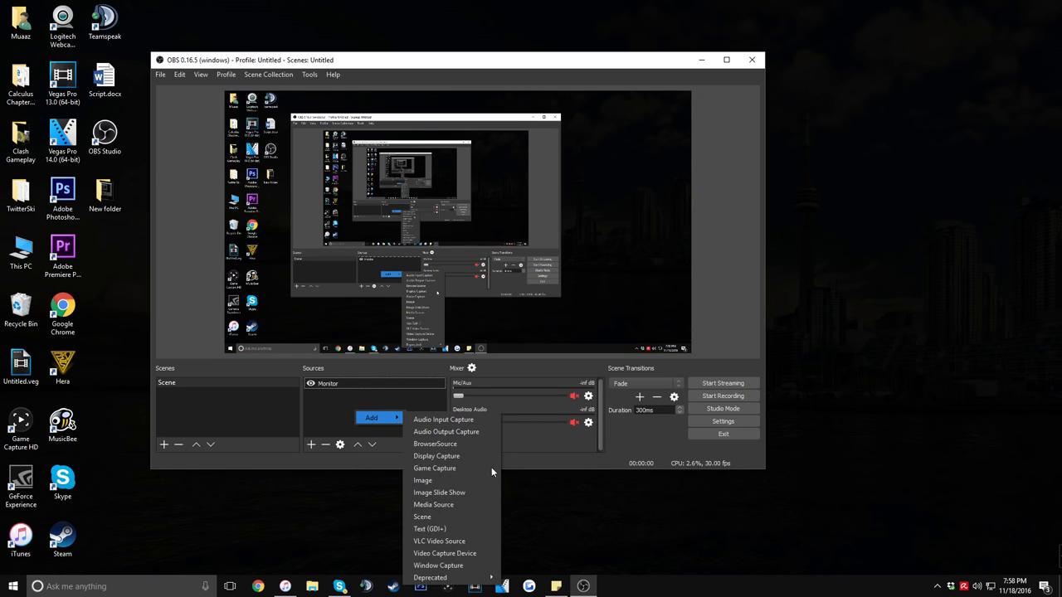